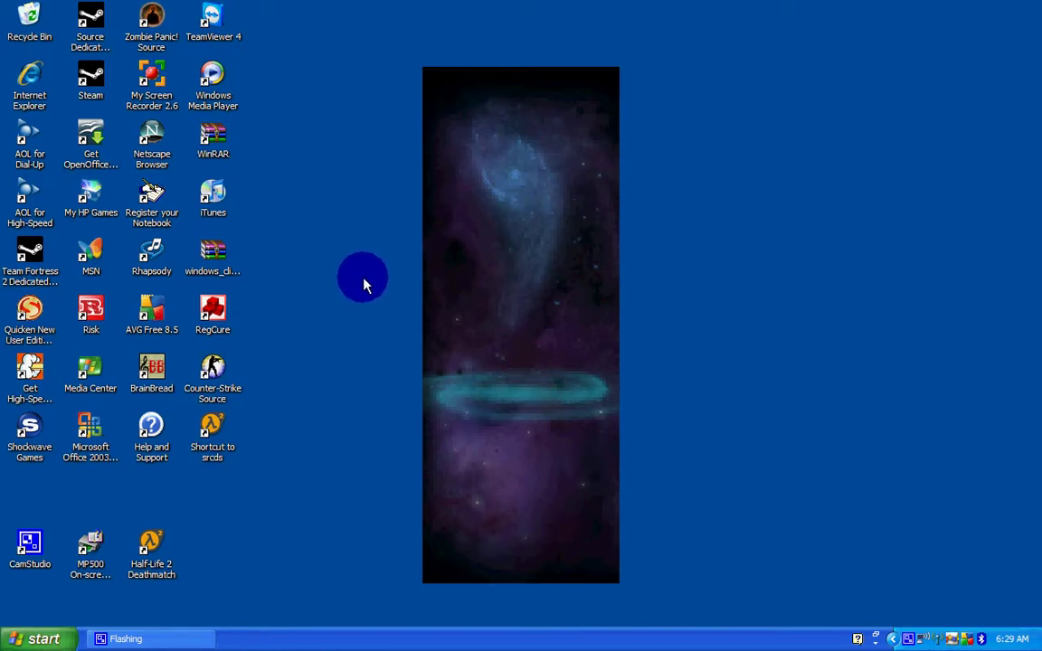
Start Internet Explorer from its desktop shortcut.
{"action": "double_click", "coordinate": [32, 84]}
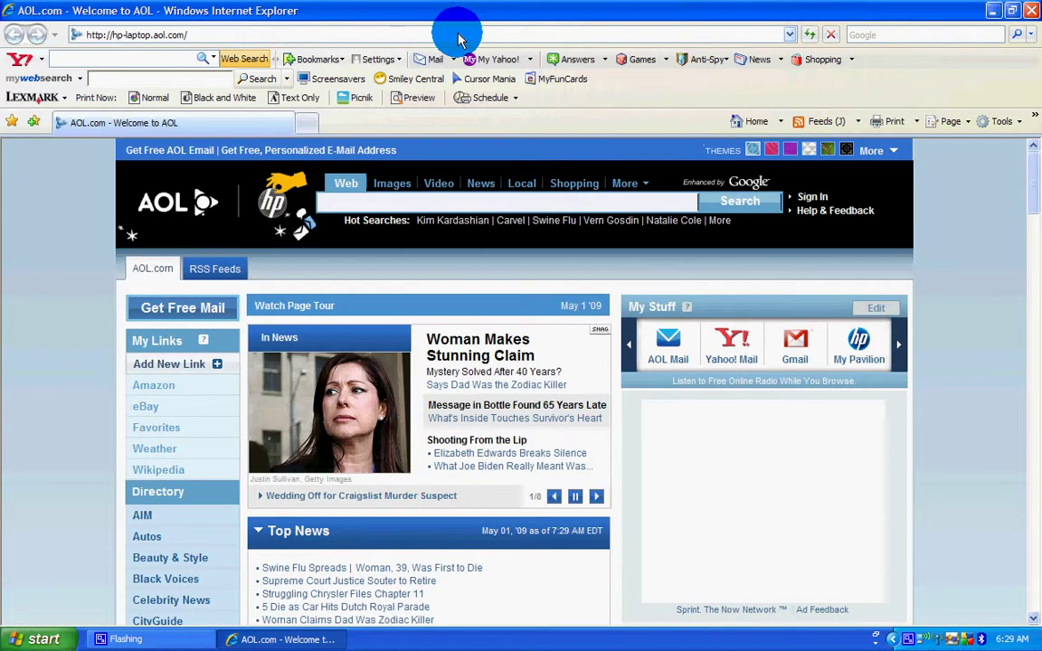
{"action": "left_click", "coordinate": [455, 33]}
{"action": "key", "text": "BackSpace"}
{"action": "type", "text": "w"}
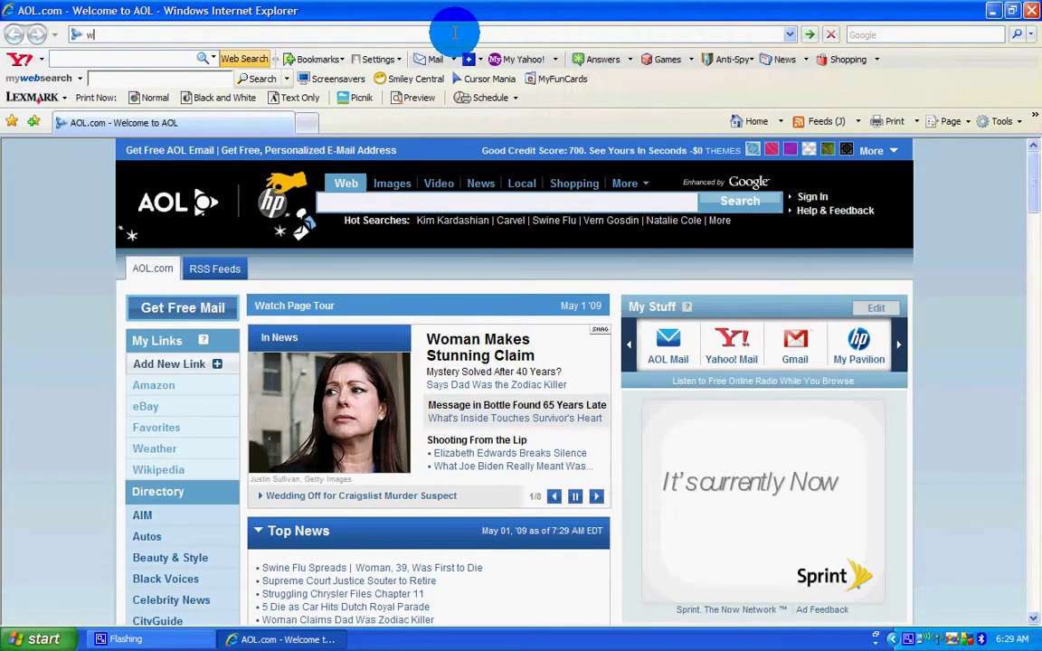
{"action": "type", "text": "ww"}
{"action": "type", "text": "."}
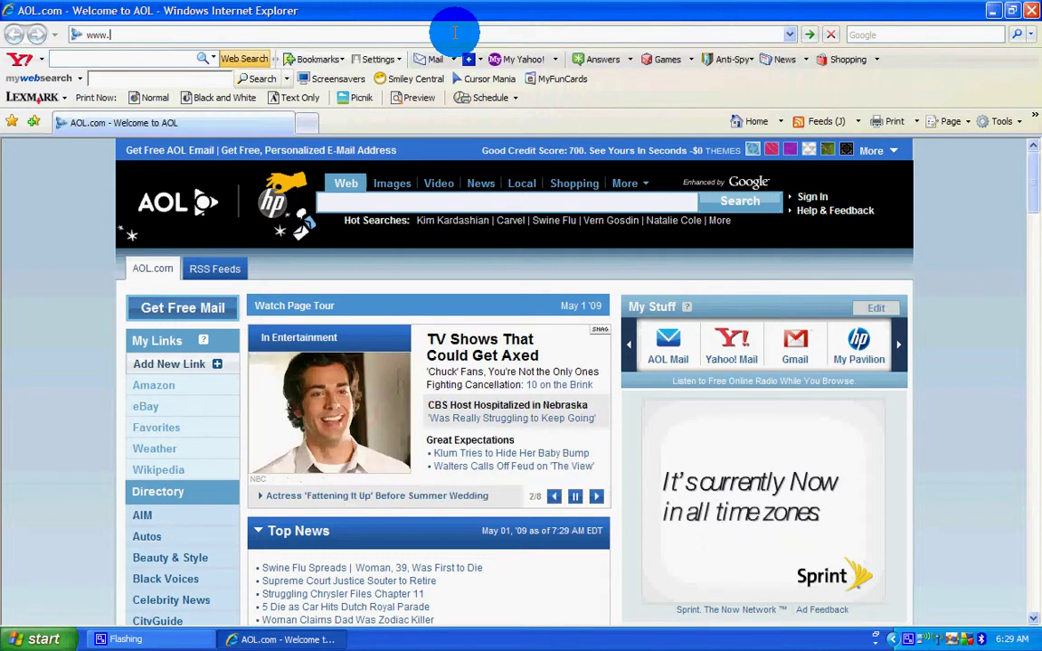
{"action": "type", "text": "mani"}
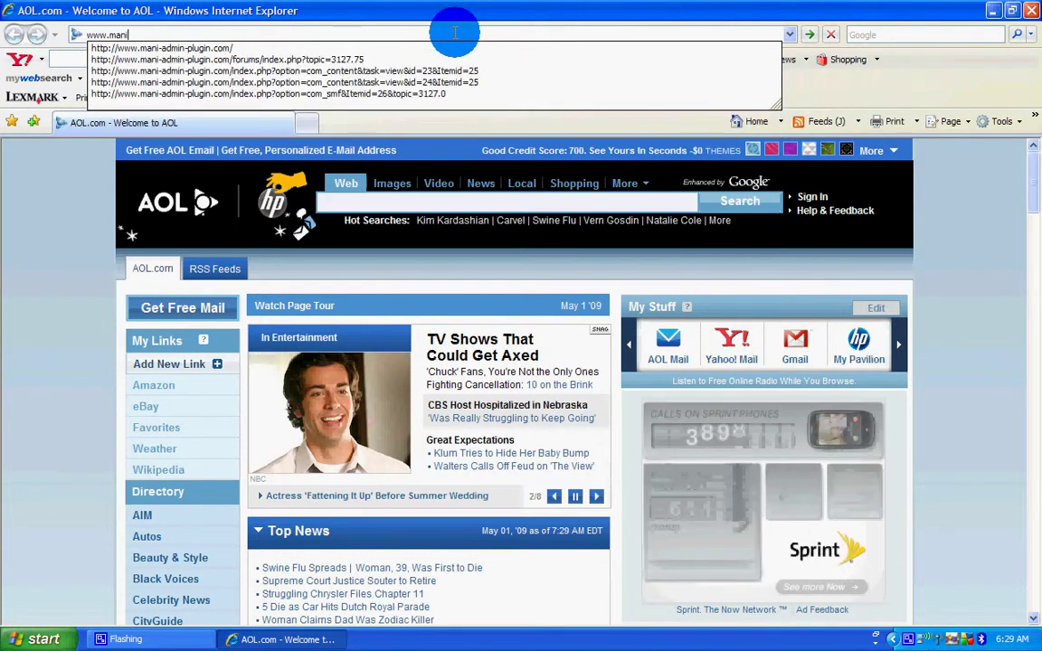
{"action": "type", "text": "-adm"}
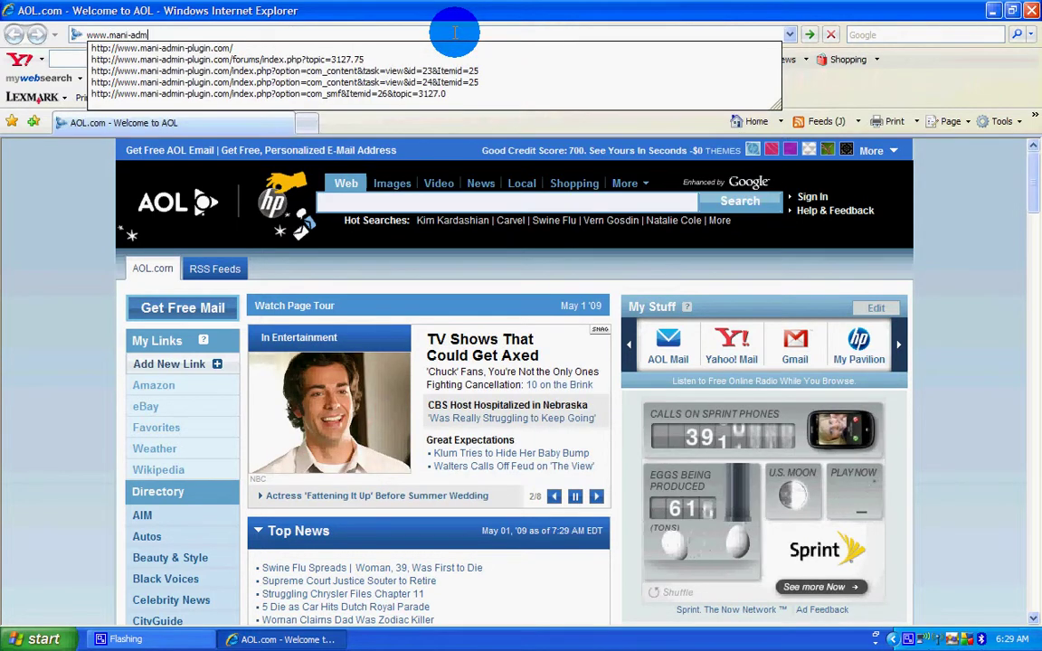
{"action": "type", "text": "in-plugin"}
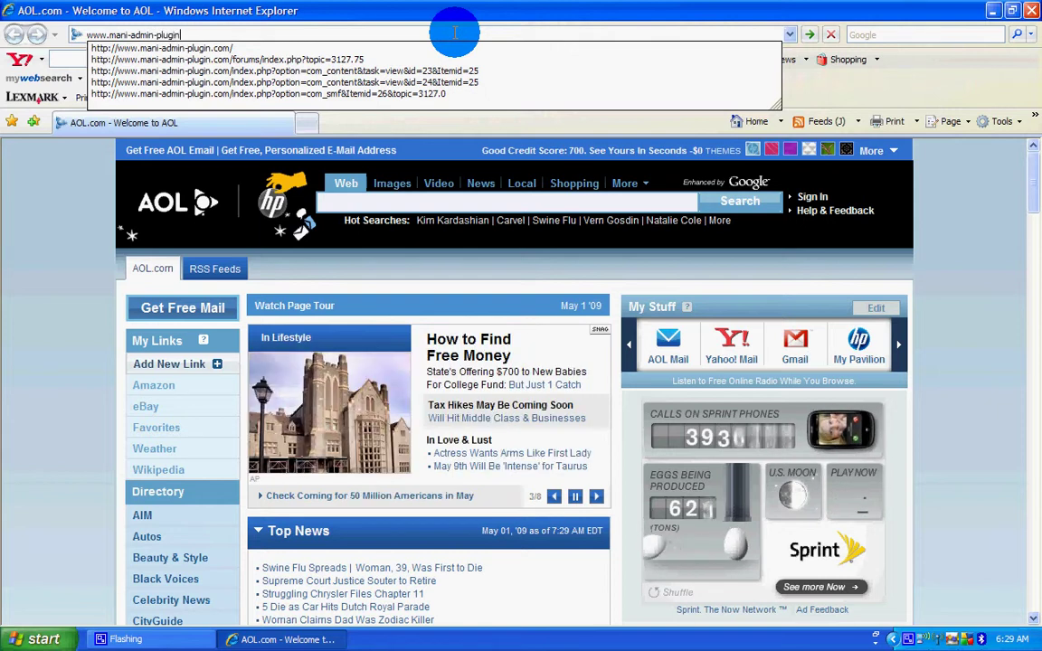
{"action": "type", "text": "-"}
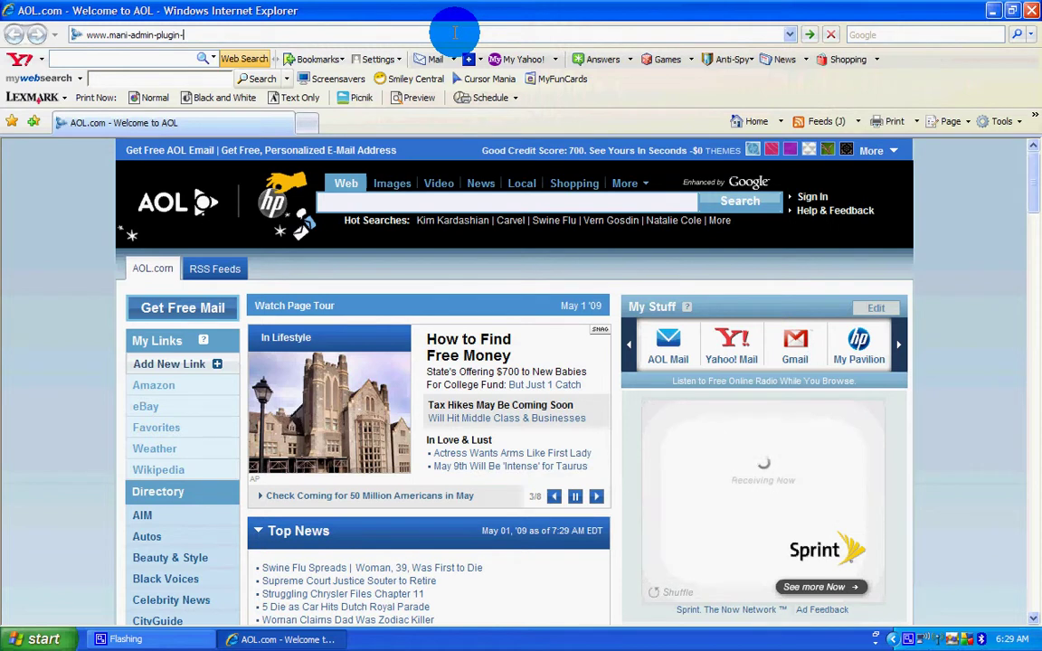
{"action": "key", "text": "BackSpace"}
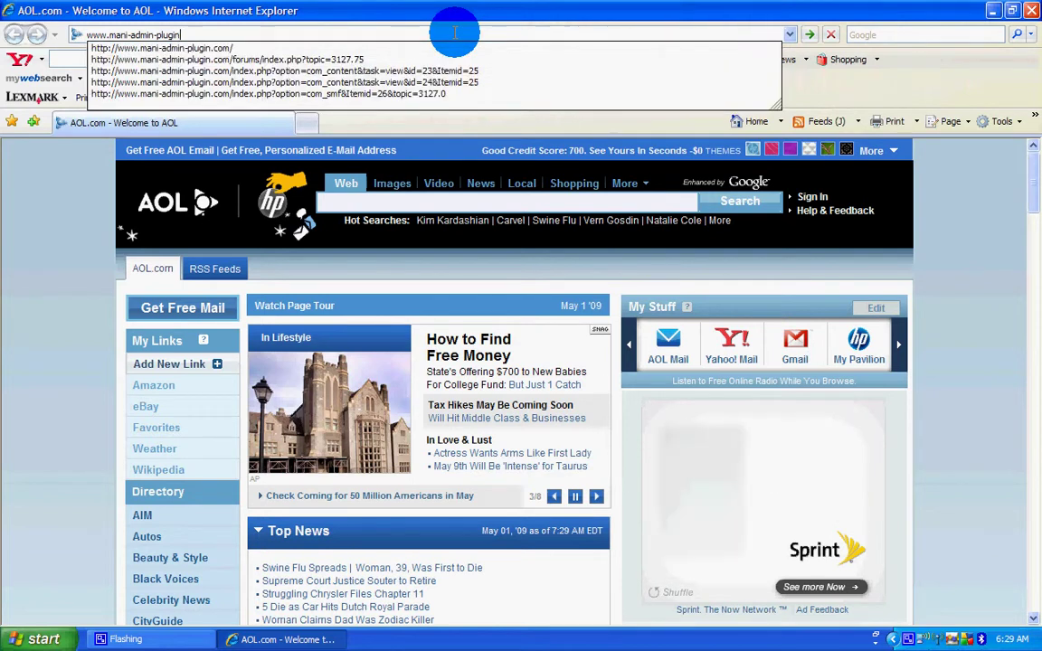
{"action": "type", "text": ".co"}
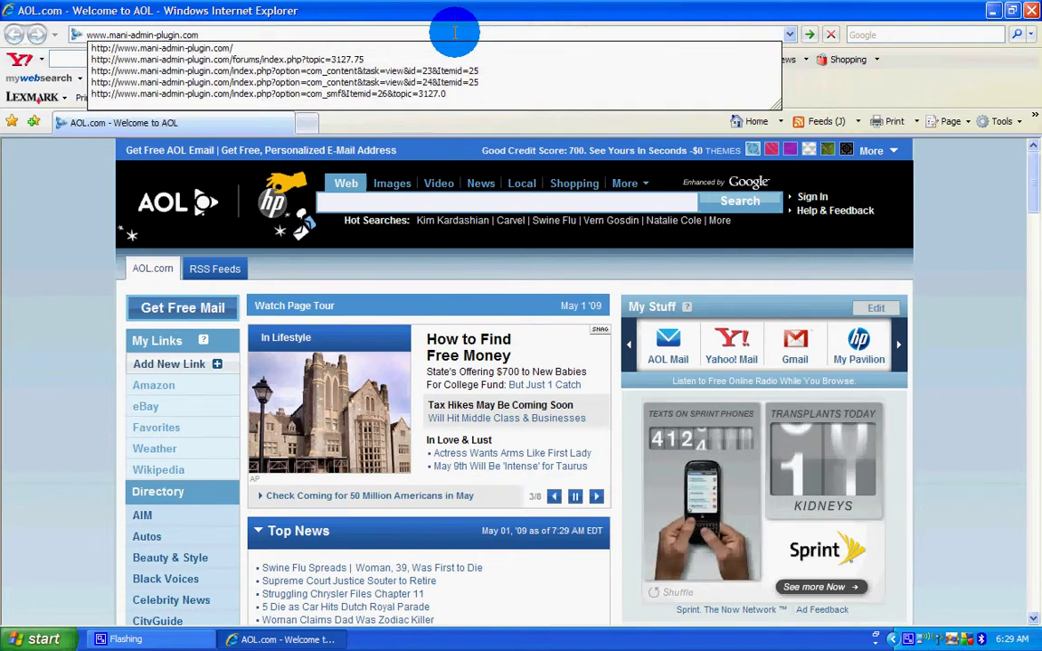
{"action": "type", "text": "m"}
{"action": "key", "text": "Return"}
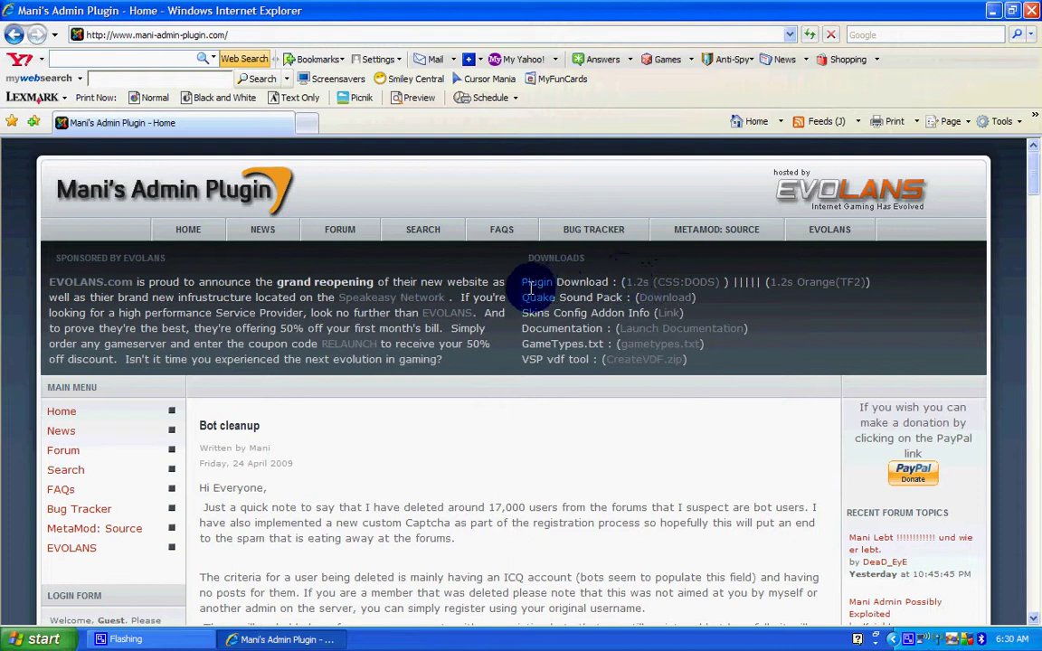
Request the 1.2s (CSS:DODS) plugin download, mani_admin_plugin_v1_2_beta_s.zip.
{"action": "left_click_drag", "start_coordinate": [520, 281], "coordinate": [565, 279]}
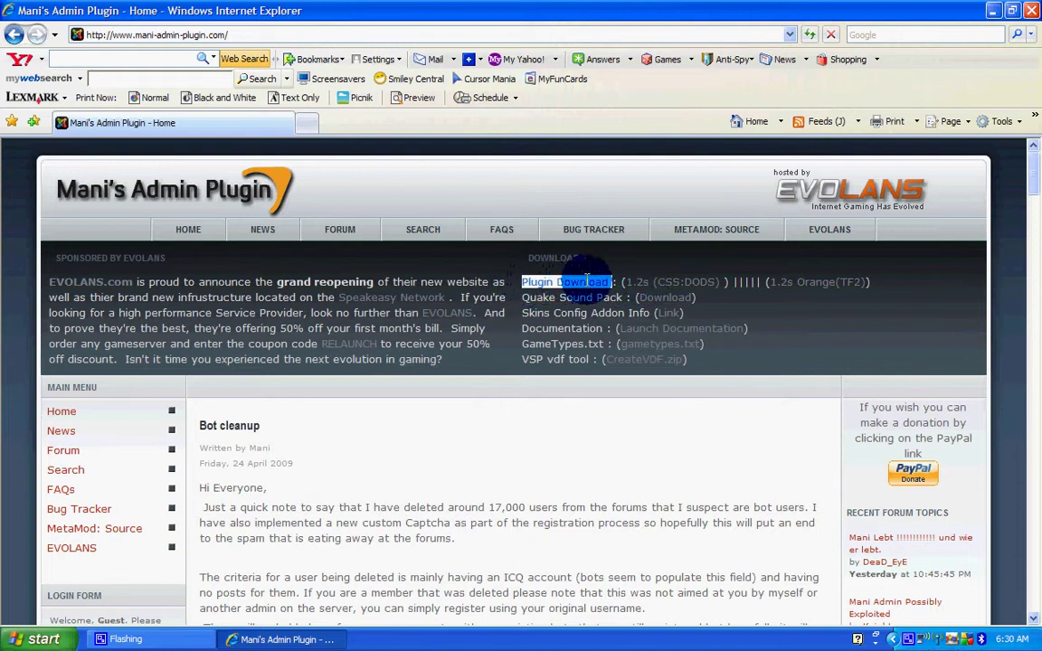
{"action": "left_click", "coordinate": [653, 283]}
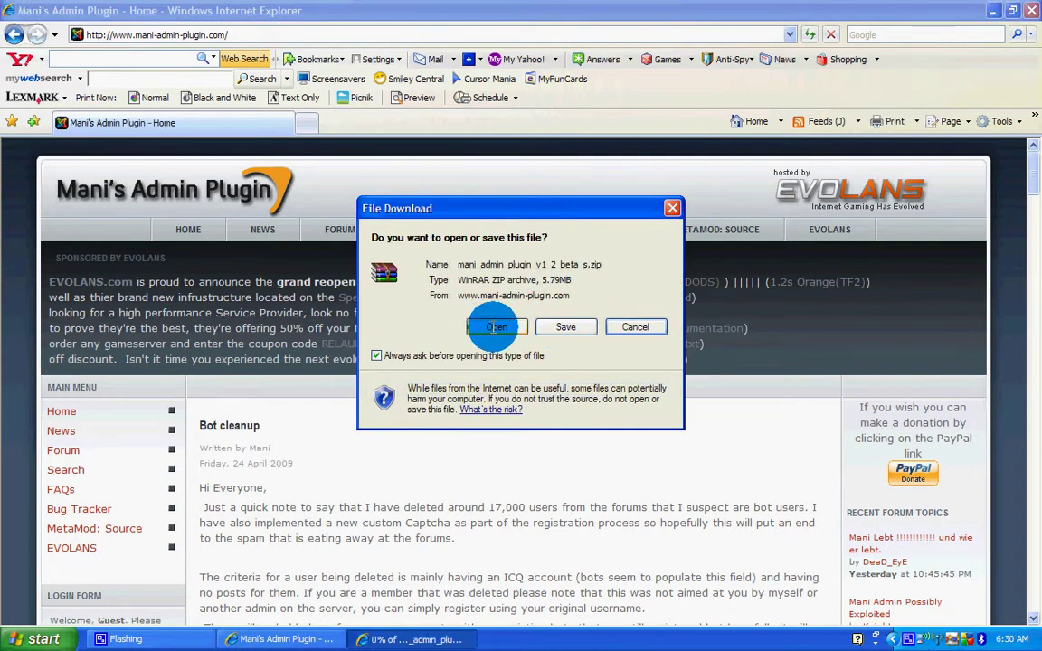
Set the zip to open when downloaded, then close Internet Explorer.
{"action": "left_click", "coordinate": [496, 326]}
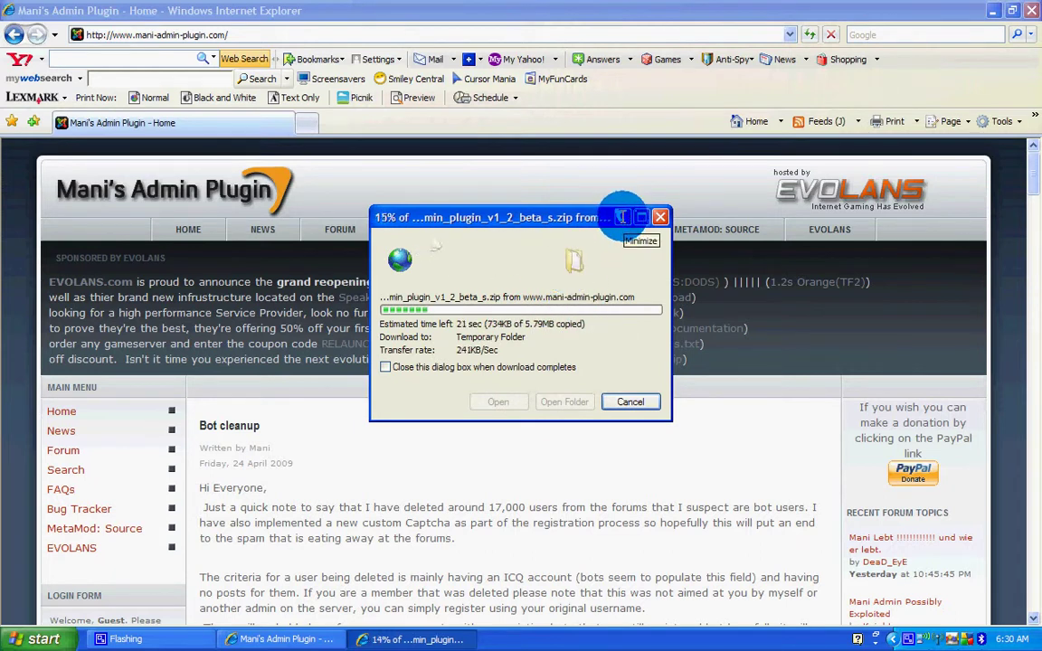
{"action": "left_click", "coordinate": [623, 217]}
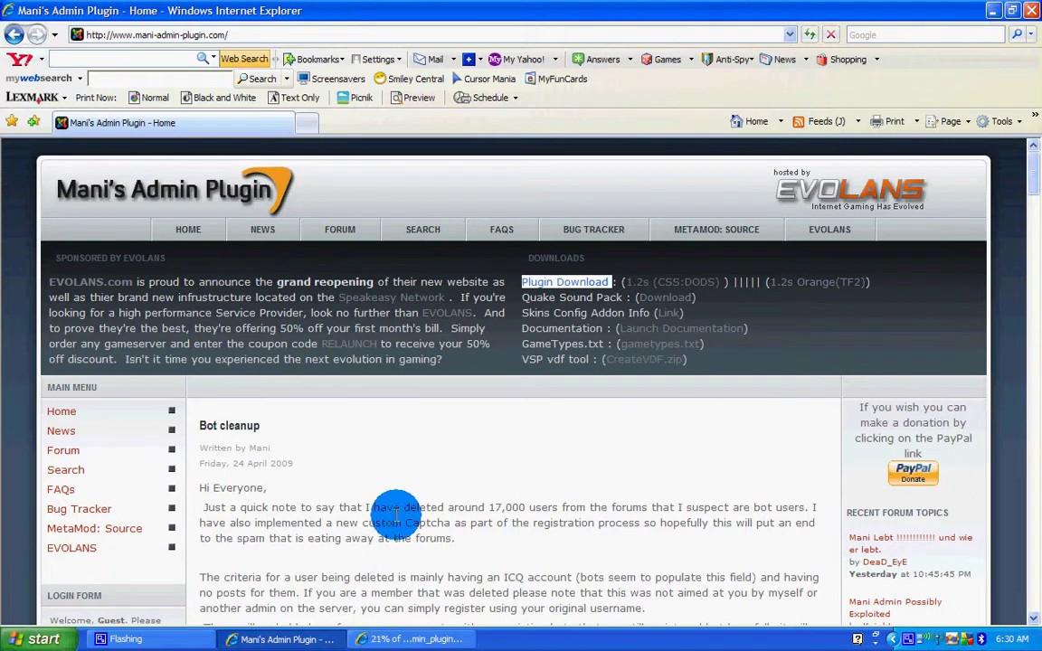
{"action": "left_click", "coordinate": [1031, 10]}
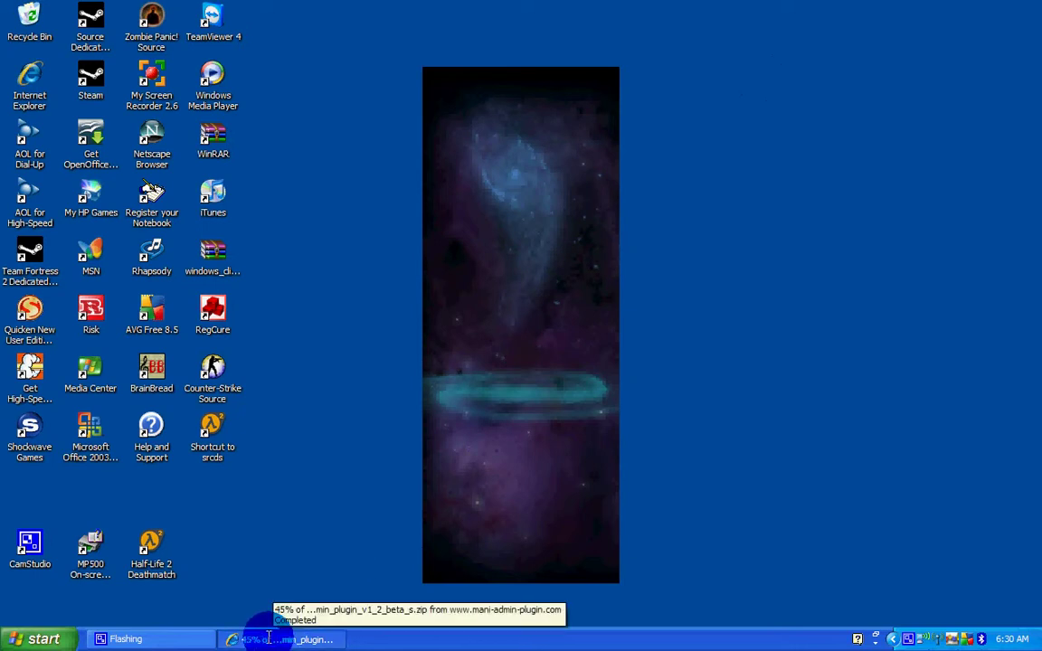
Restore and reposition the download progress window, and move the windows_clients zip icon.
{"action": "left_click", "coordinate": [289, 639]}
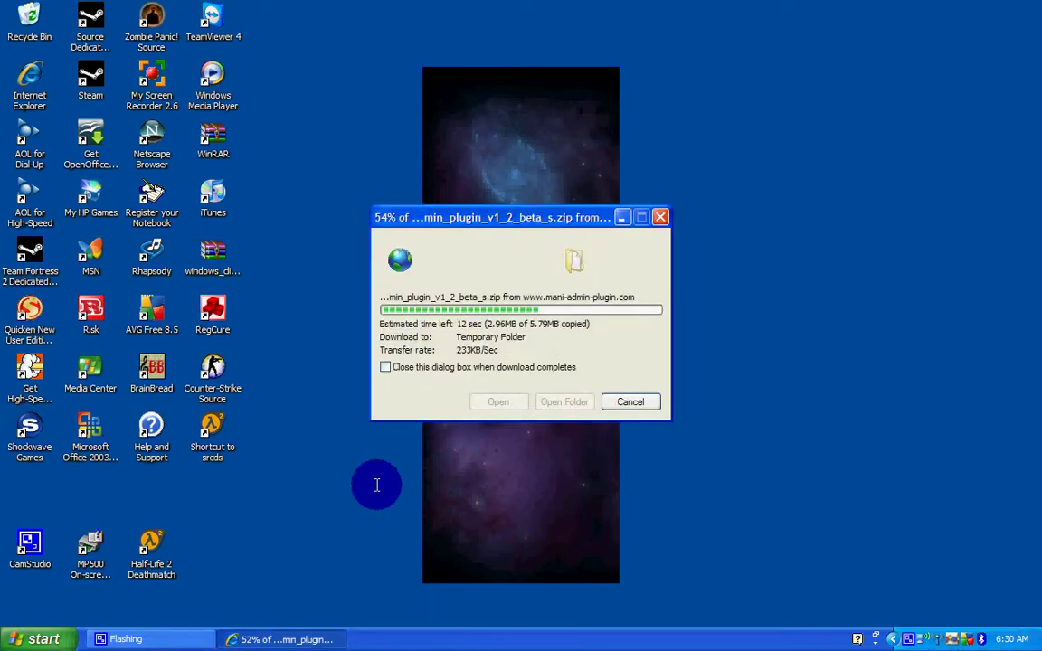
{"action": "left_click_drag", "start_coordinate": [471, 215], "coordinate": [526, 126]}
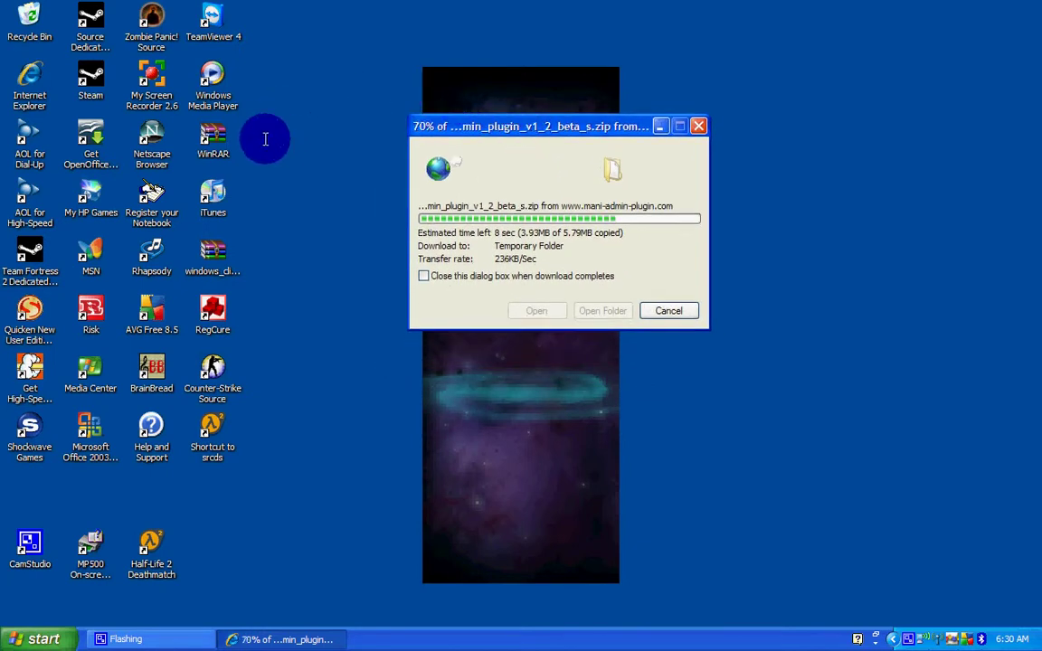
{"action": "left_click_drag", "start_coordinate": [213, 251], "coordinate": [327, 270]}
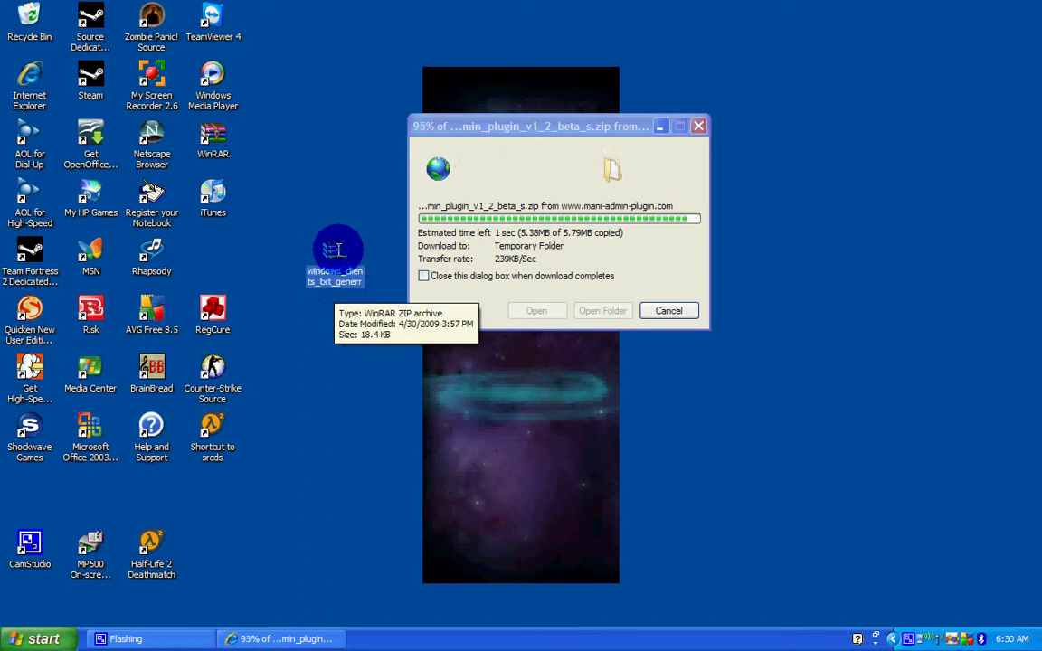
Open the windows_clients_txt_generr zip, minimize it, and move the plugin archive window forward.
{"action": "double_click", "coordinate": [338, 247]}
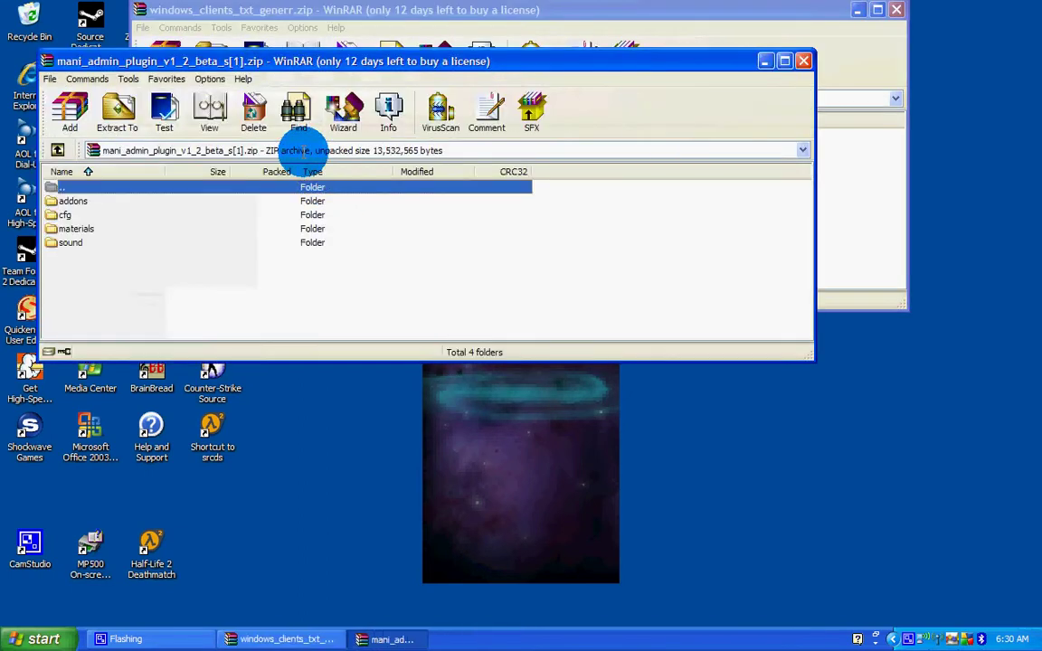
{"action": "left_click", "coordinate": [361, 11]}
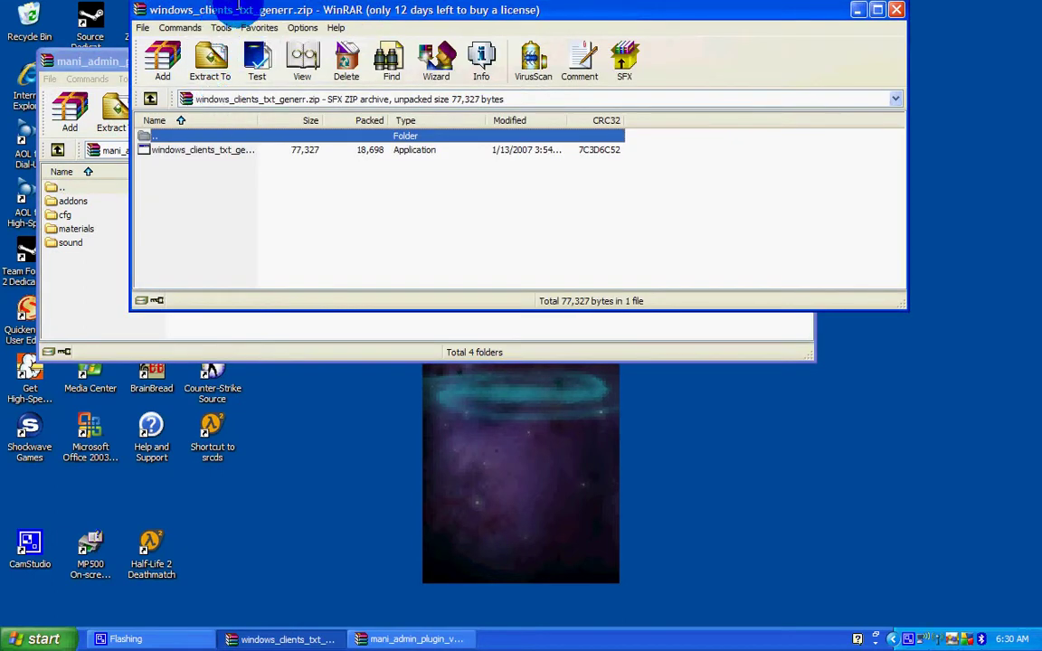
{"action": "left_click_drag", "start_coordinate": [238, 9], "coordinate": [279, 116]}
{"action": "left_click", "coordinate": [262, 263]}
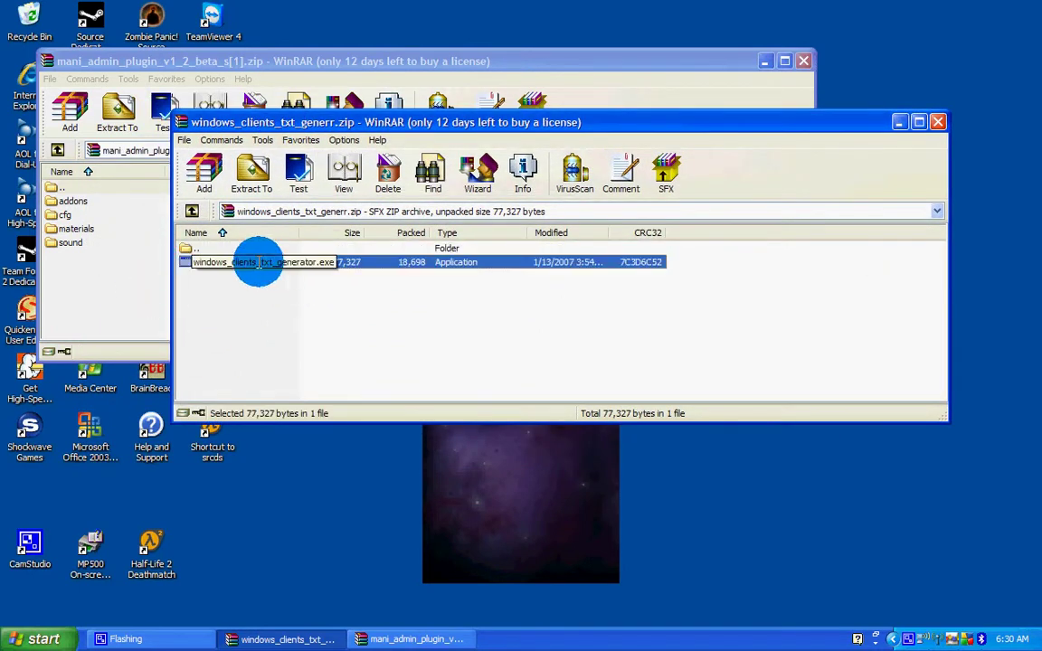
{"action": "left_click", "coordinate": [899, 121]}
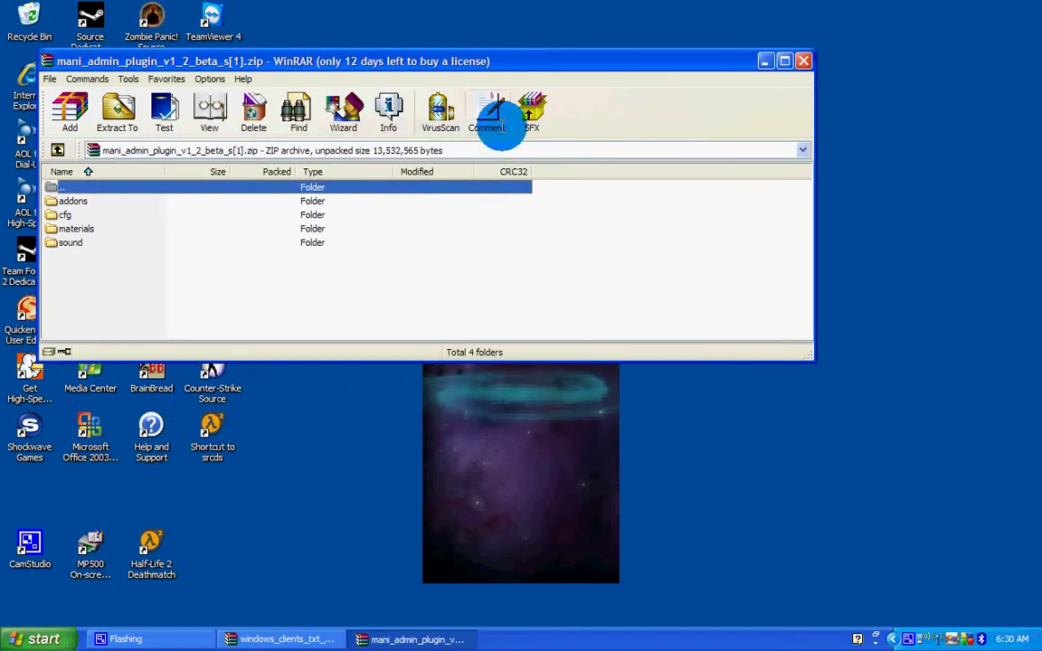
{"action": "left_click_drag", "start_coordinate": [231, 61], "coordinate": [350, 151]}
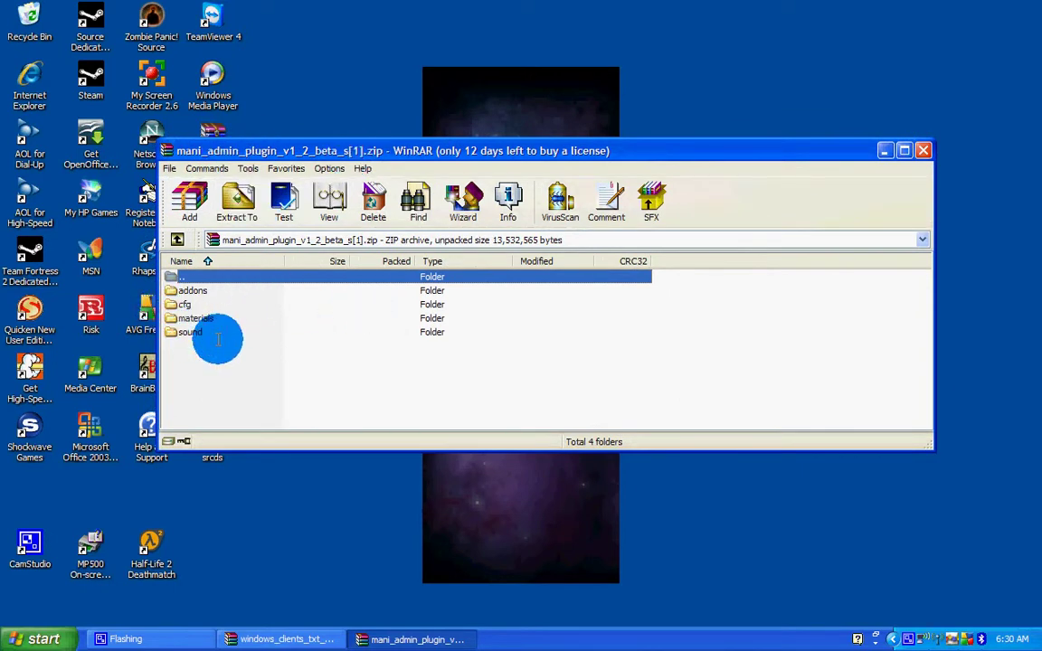
Browse through My Computer to the C:\srcds\cstrike folder.
{"action": "left_click", "coordinate": [41, 639]}
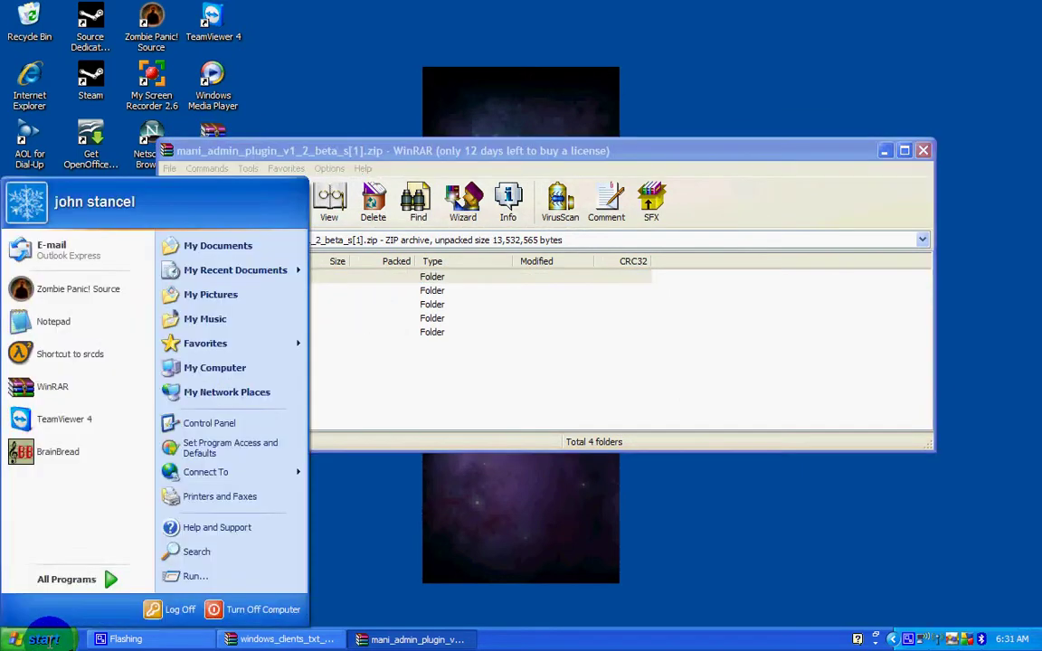
{"action": "left_click", "coordinate": [217, 366]}
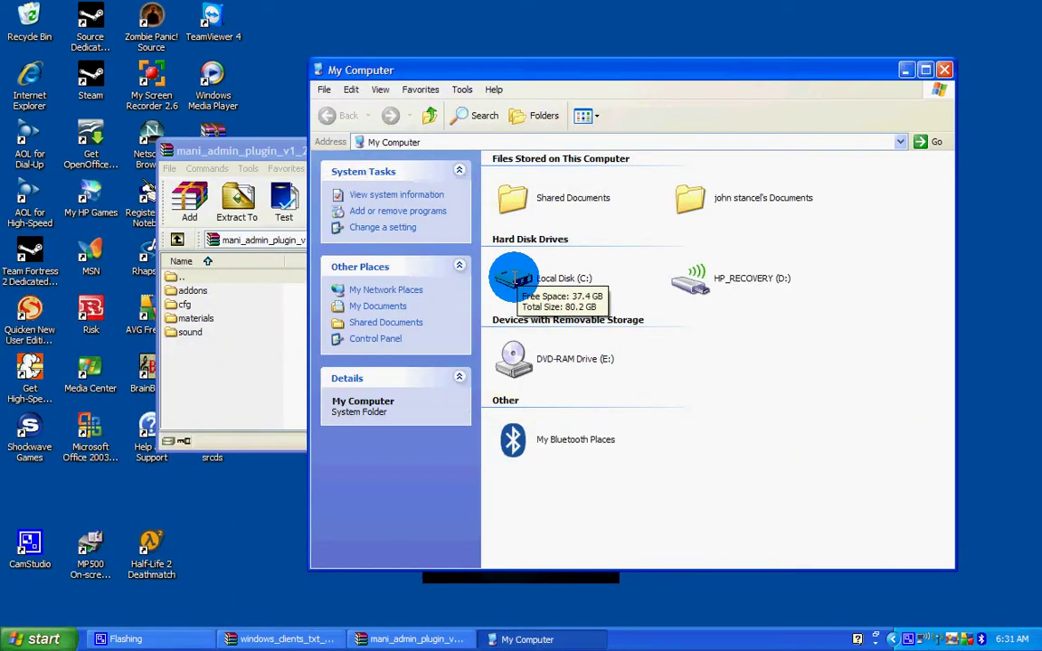
{"action": "double_click", "coordinate": [516, 271]}
{"action": "scroll", "coordinate": [633, 362], "scroll_direction": "down", "scroll_amount": 1}
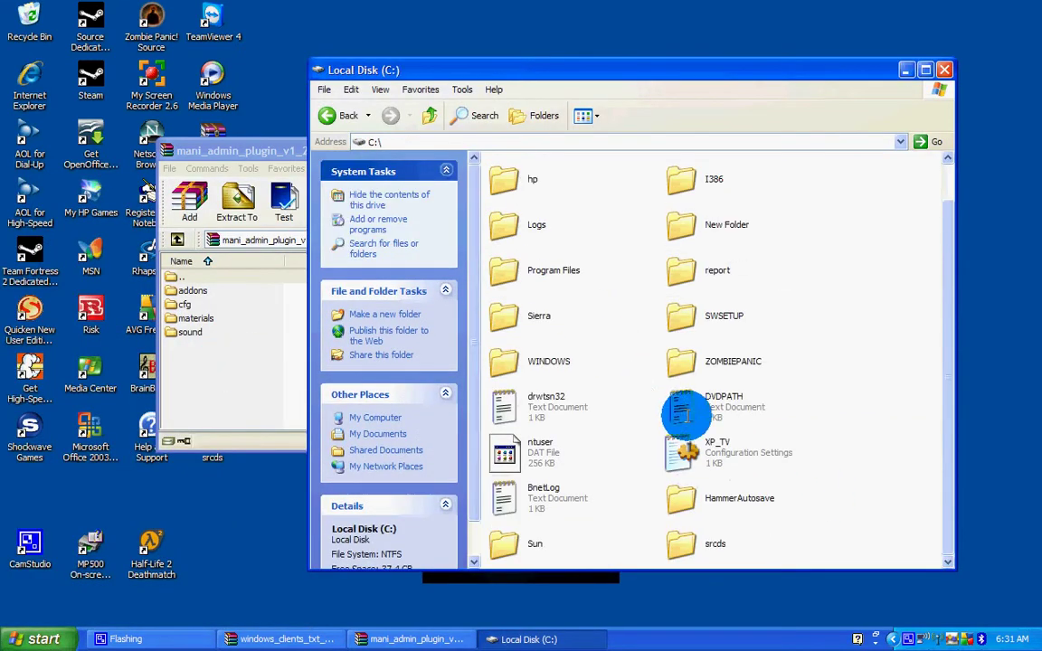
{"action": "double_click", "coordinate": [683, 541]}
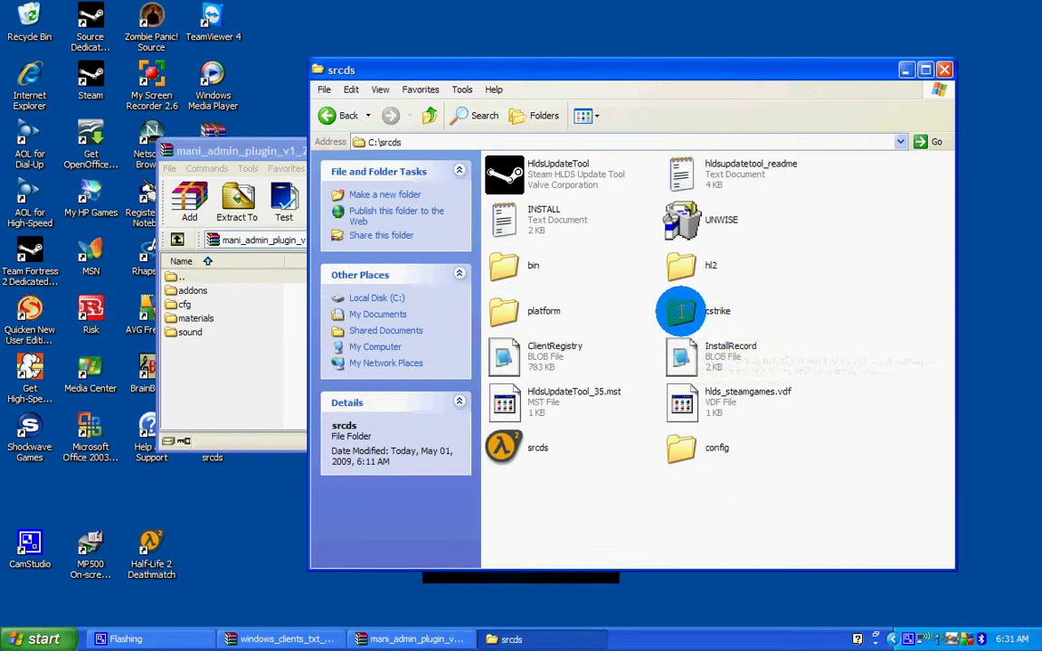
{"action": "double_click", "coordinate": [683, 311]}
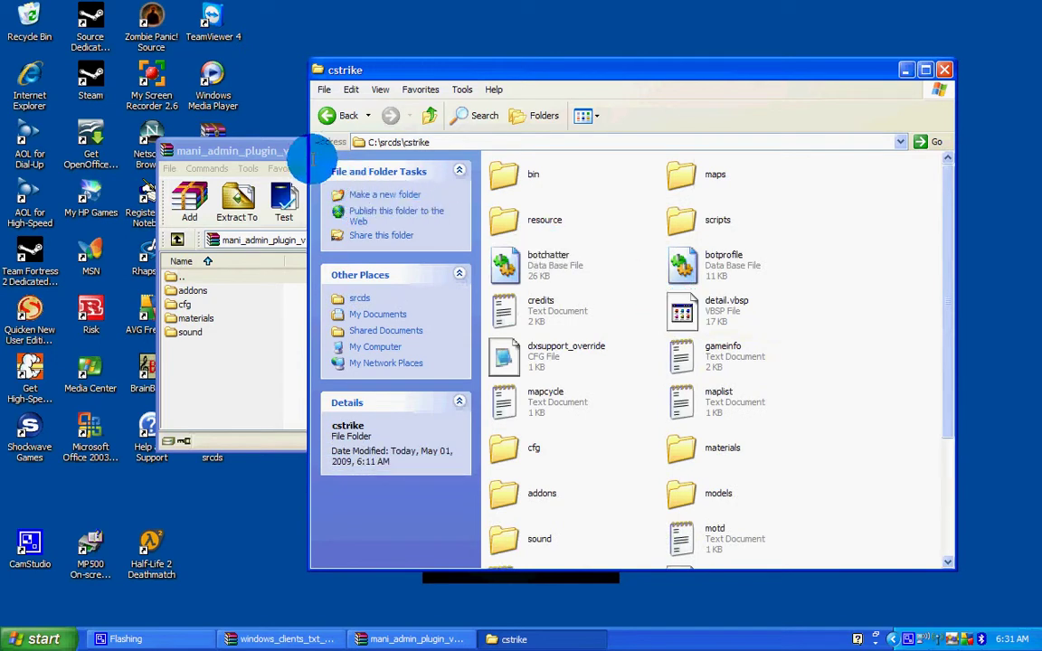
Extract addons, cfg, materials and sound into cstrike, replacing all, then close WinRAR.
{"action": "left_click", "coordinate": [280, 152]}
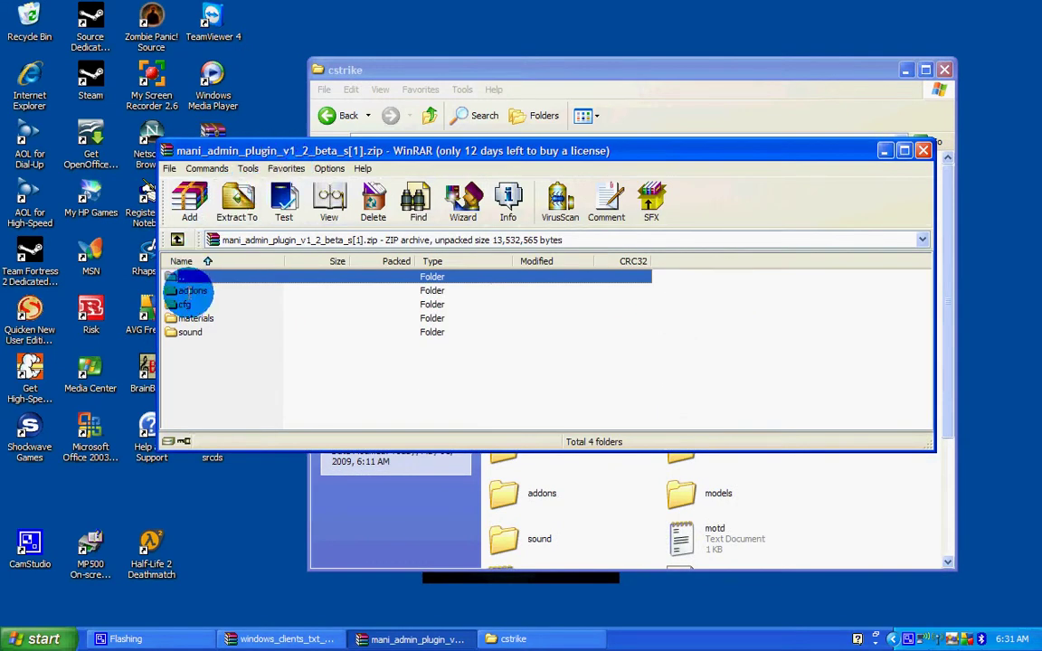
{"action": "left_click_drag", "start_coordinate": [186, 282], "coordinate": [196, 333]}
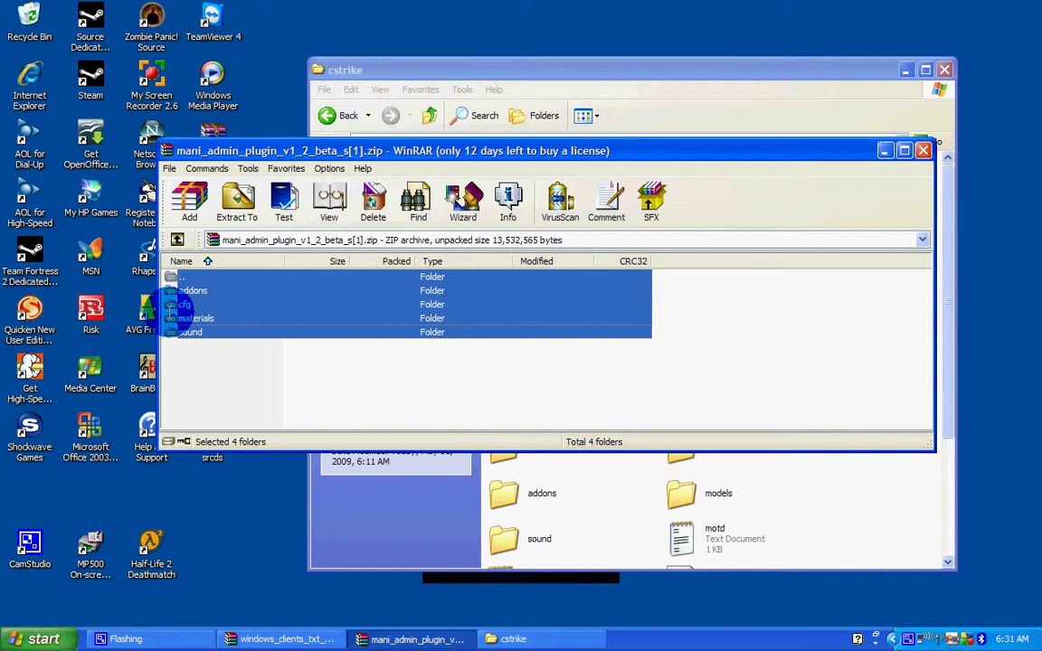
{"action": "left_click_drag", "start_coordinate": [181, 289], "coordinate": [877, 511]}
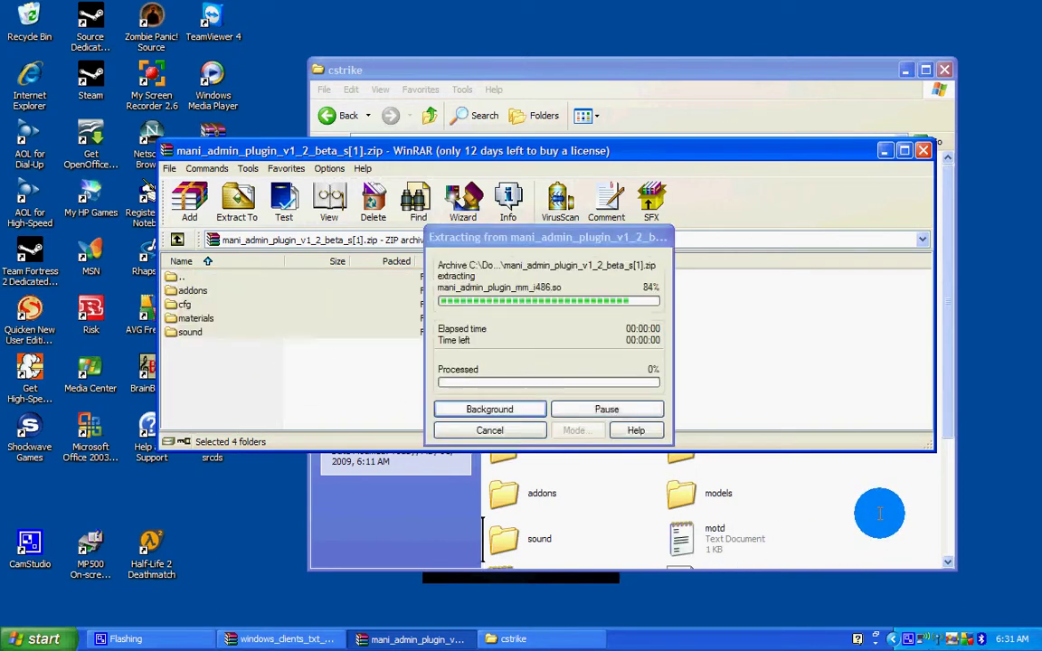
{"action": "left_click", "coordinate": [502, 362]}
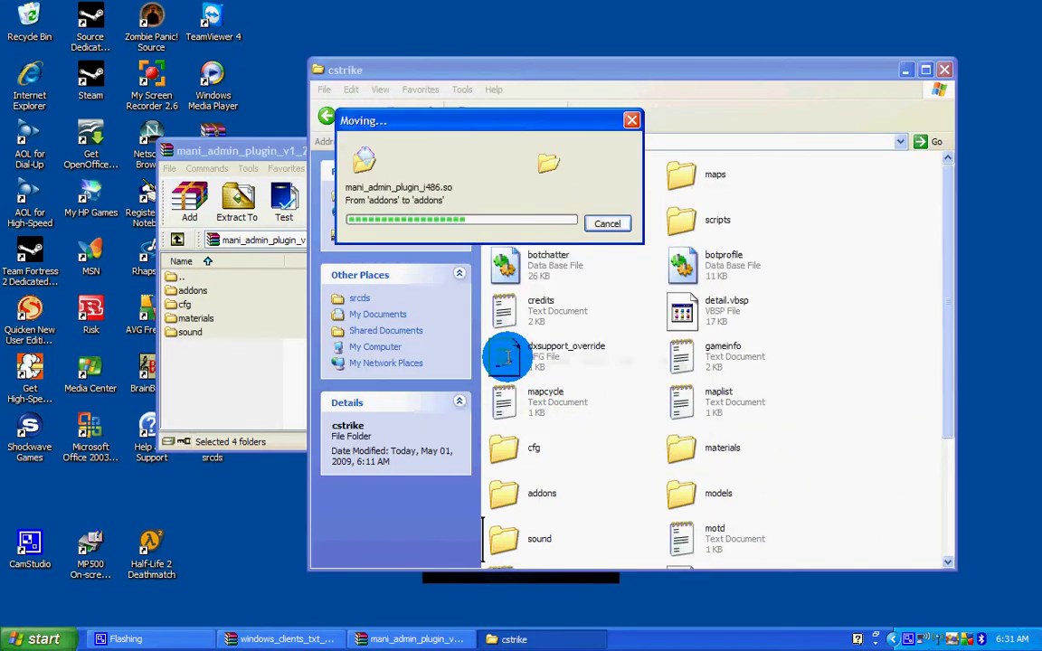
{"action": "left_click", "coordinate": [271, 150]}
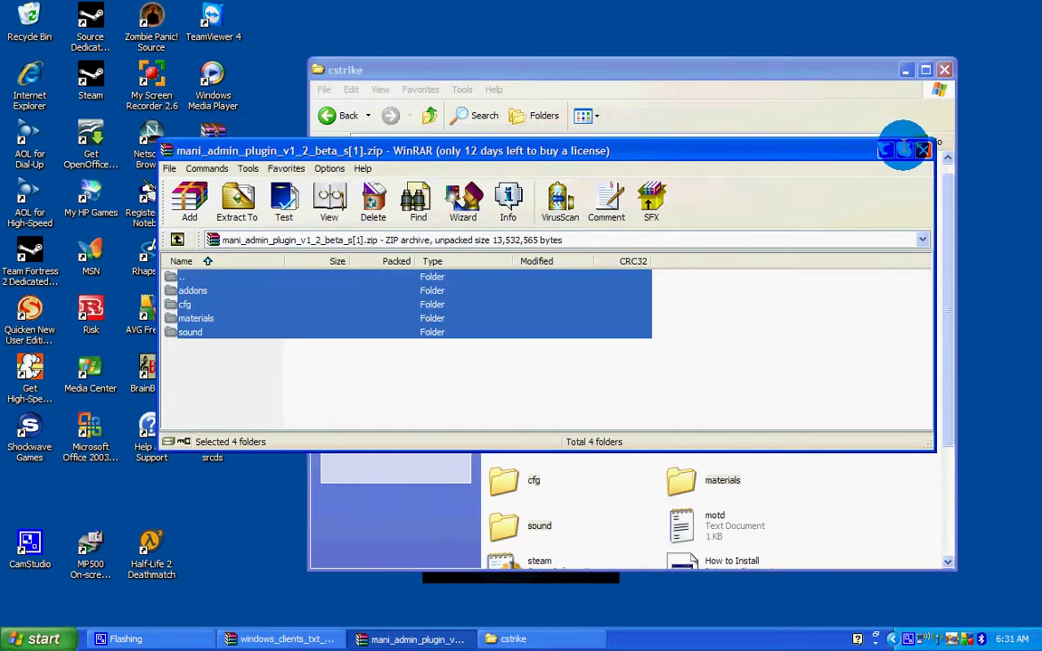
{"action": "left_click", "coordinate": [923, 149]}
Open the addons folder and launch CreateVDF.
{"action": "left_click_drag", "start_coordinate": [703, 65], "coordinate": [641, 18]}
{"action": "scroll", "coordinate": [678, 272], "scroll_direction": "down", "scroll_amount": 3}
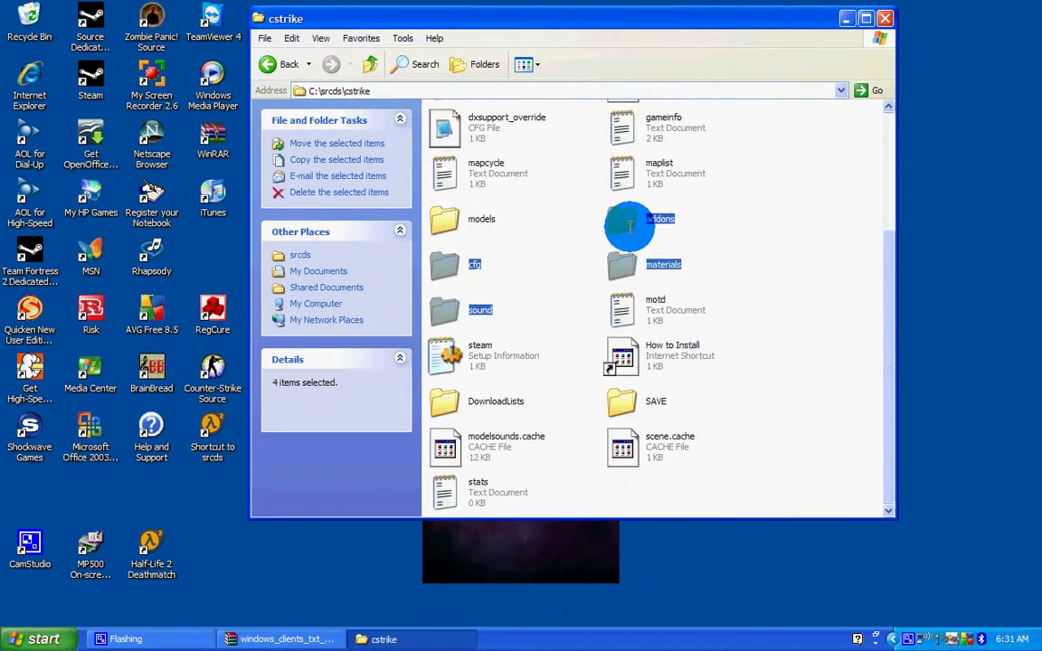
{"action": "double_click", "coordinate": [620, 219]}
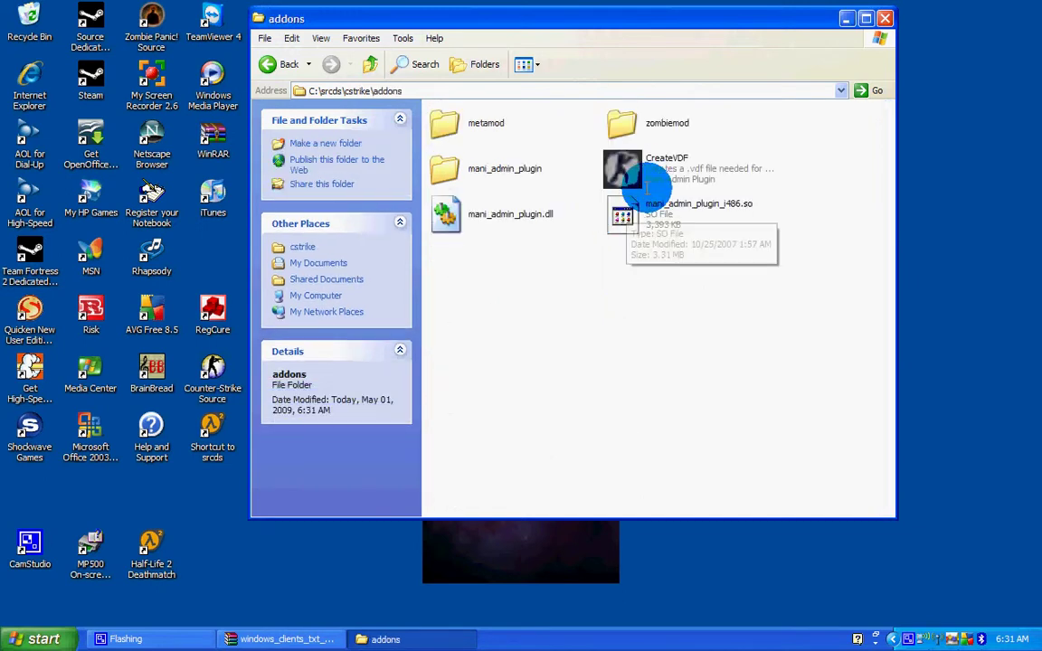
{"action": "double_click", "coordinate": [625, 163]}
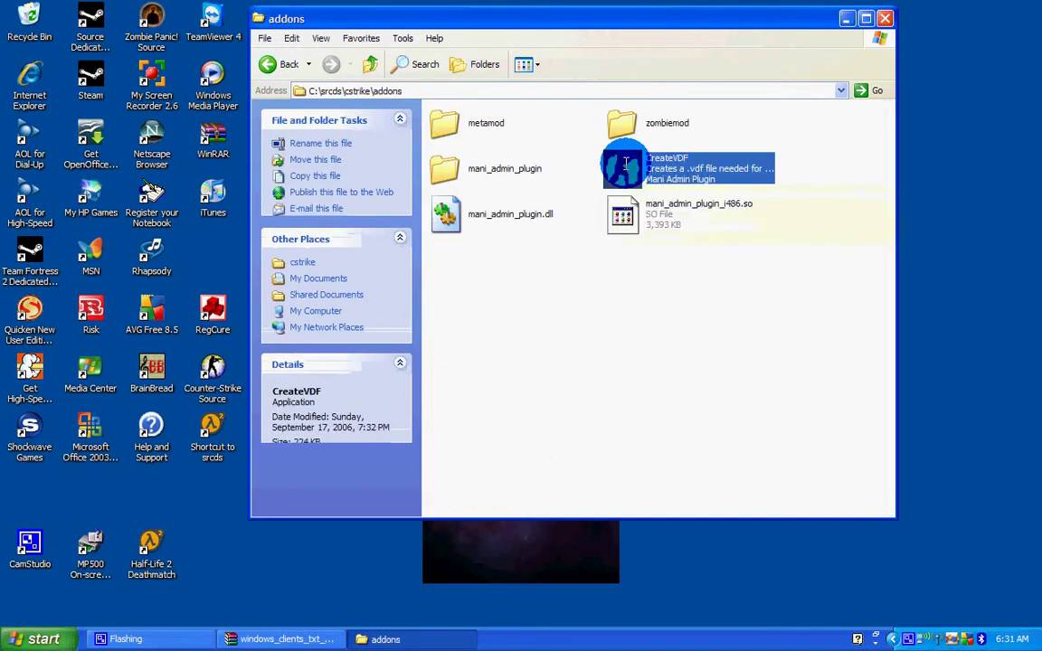
Save mani_admin_plugin.vdf for the cstrike game type into addons and close CreateVDF.
{"action": "left_click", "coordinate": [602, 347]}
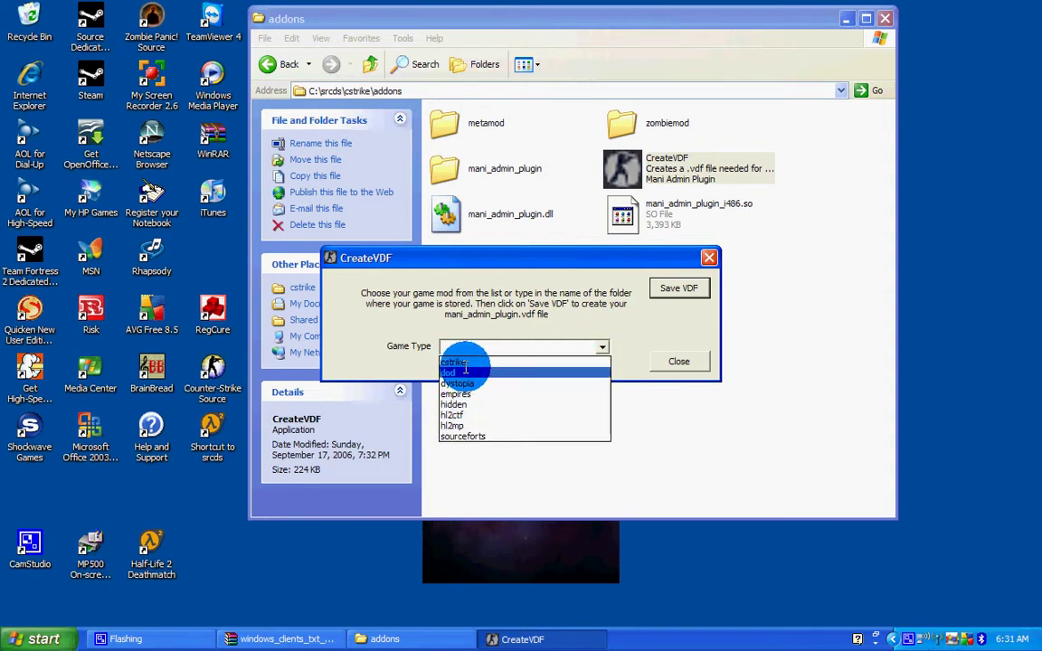
{"action": "left_click", "coordinate": [453, 362]}
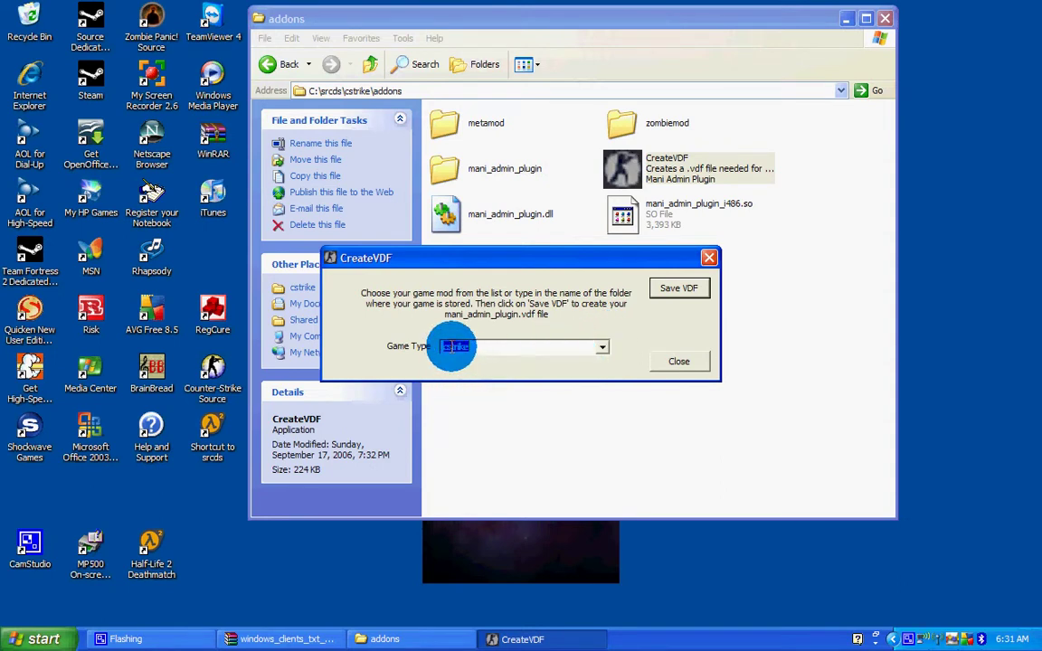
{"action": "left_click", "coordinate": [679, 288]}
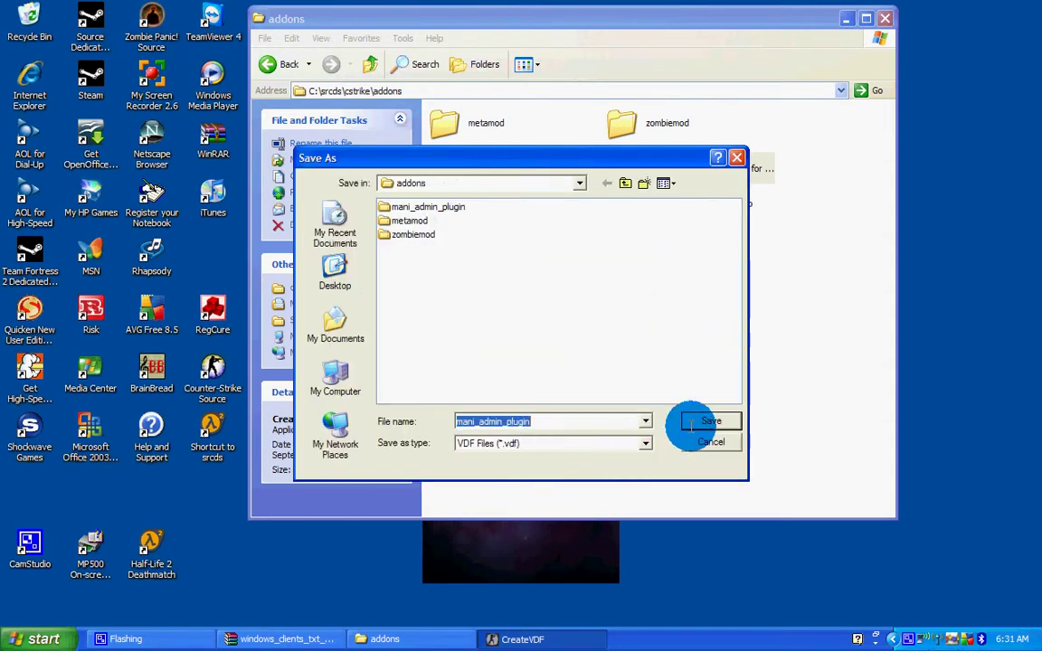
{"action": "left_click", "coordinate": [695, 422]}
{"action": "left_click", "coordinate": [519, 336]}
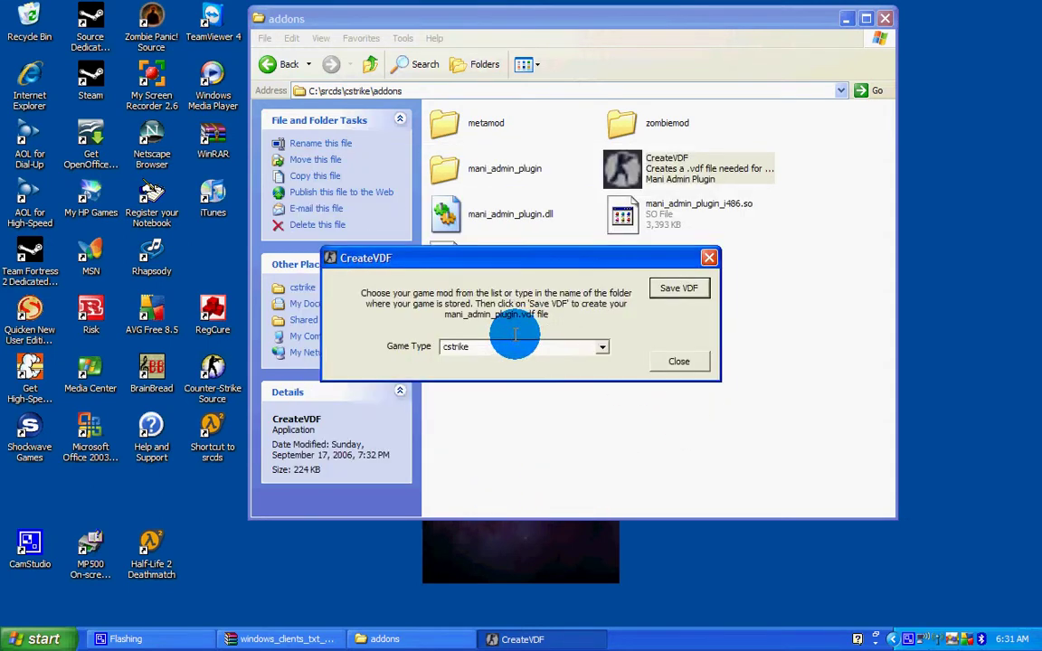
{"action": "left_click", "coordinate": [679, 362]}
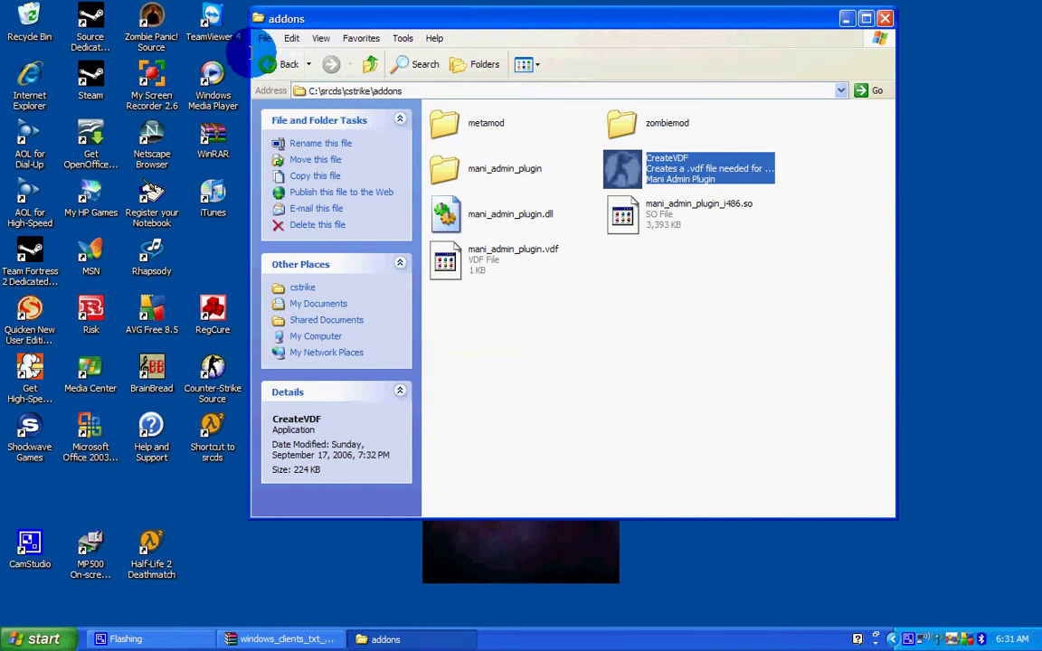
Return Explorer to the C:\srcds\cstrike folder.
{"action": "left_click", "coordinate": [269, 64]}
{"action": "scroll", "coordinate": [724, 284], "scroll_direction": "down", "scroll_amount": 3}
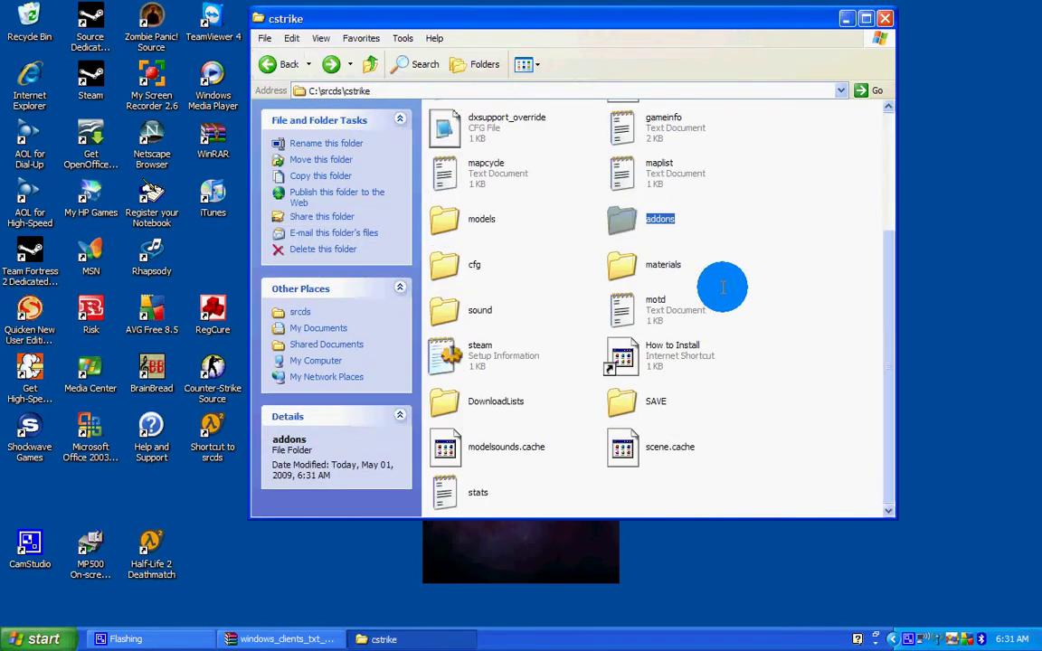
{"action": "scroll", "coordinate": [693, 393], "scroll_direction": "up", "scroll_amount": 3}
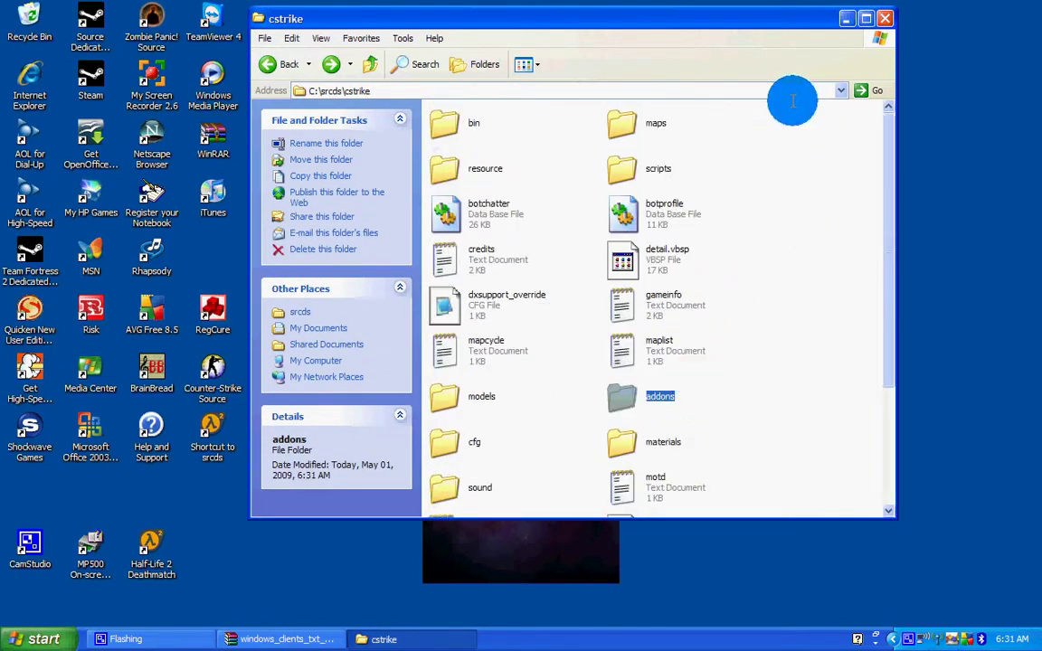
Extract windows_clients_txt_generator from its zip onto the desktop and close the archive.
{"action": "left_click", "coordinate": [844, 19]}
{"action": "left_click_drag", "start_coordinate": [334, 249], "coordinate": [512, 248]}
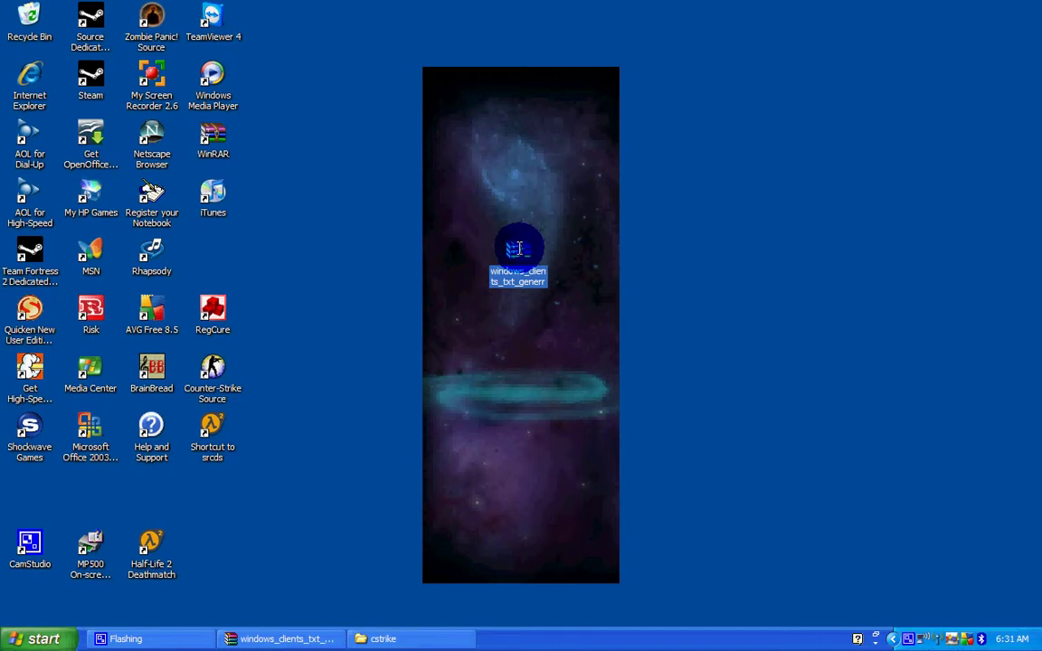
{"action": "double_click", "coordinate": [518, 248]}
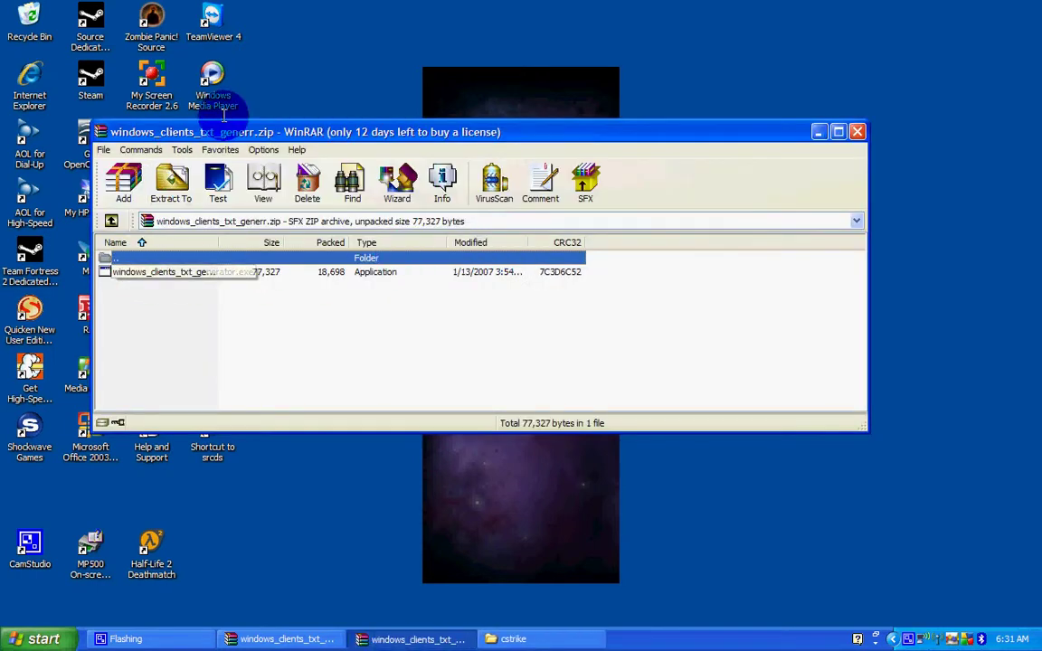
{"action": "left_click_drag", "start_coordinate": [214, 109], "coordinate": [692, 76]}
{"action": "left_click", "coordinate": [582, 217]}
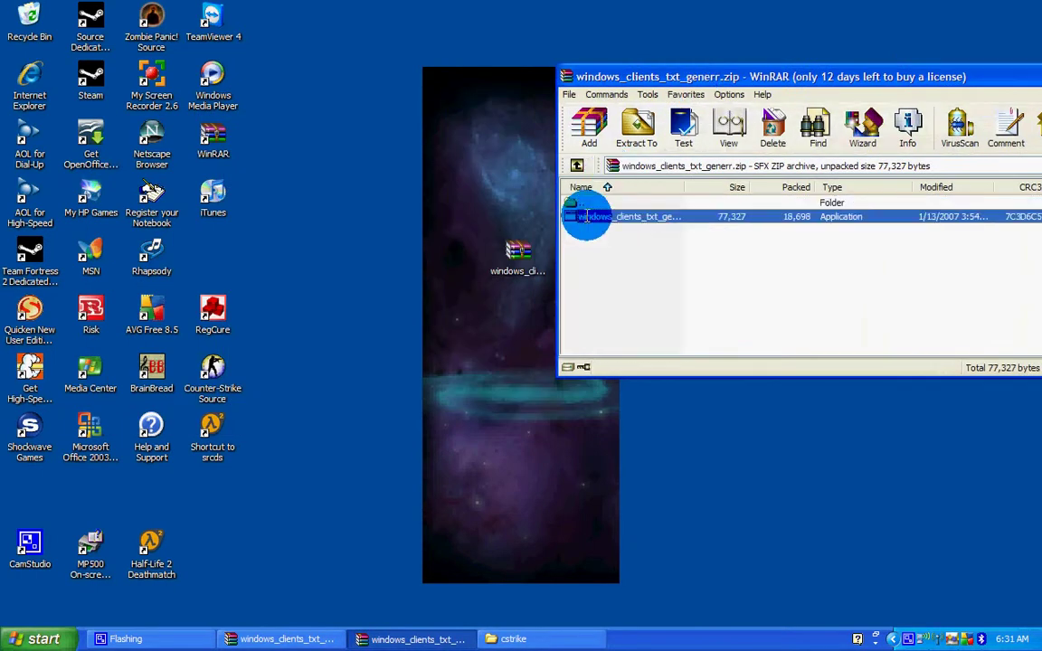
{"action": "left_click", "coordinate": [346, 222]}
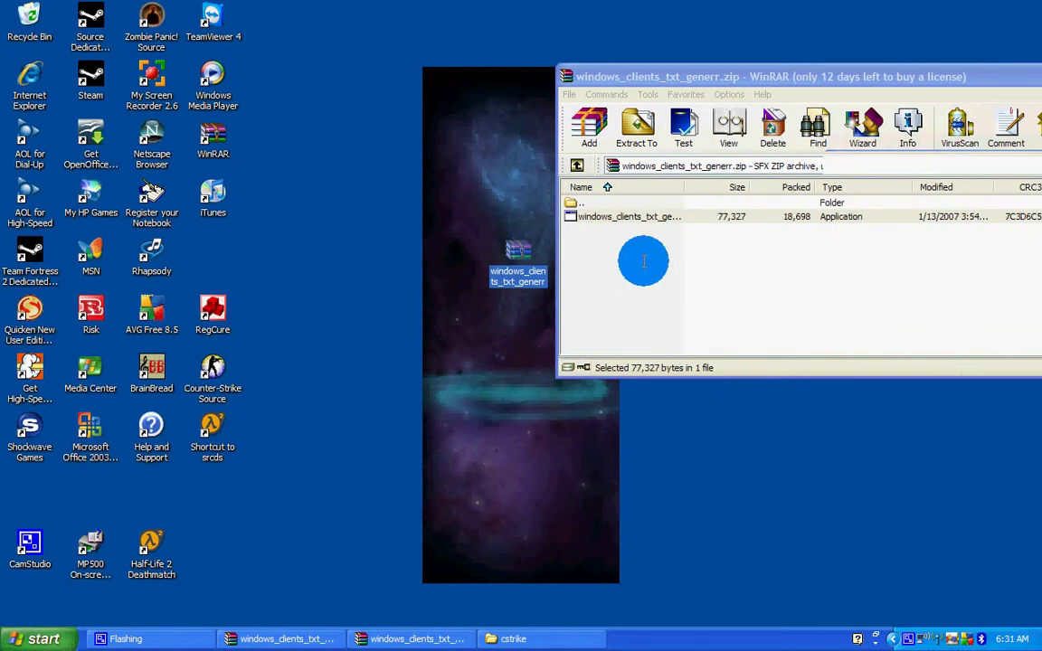
{"action": "left_click_drag", "start_coordinate": [697, 63], "coordinate": [328, 69]}
{"action": "left_click", "coordinate": [729, 105]}
{"action": "left_click", "coordinate": [968, 80]}
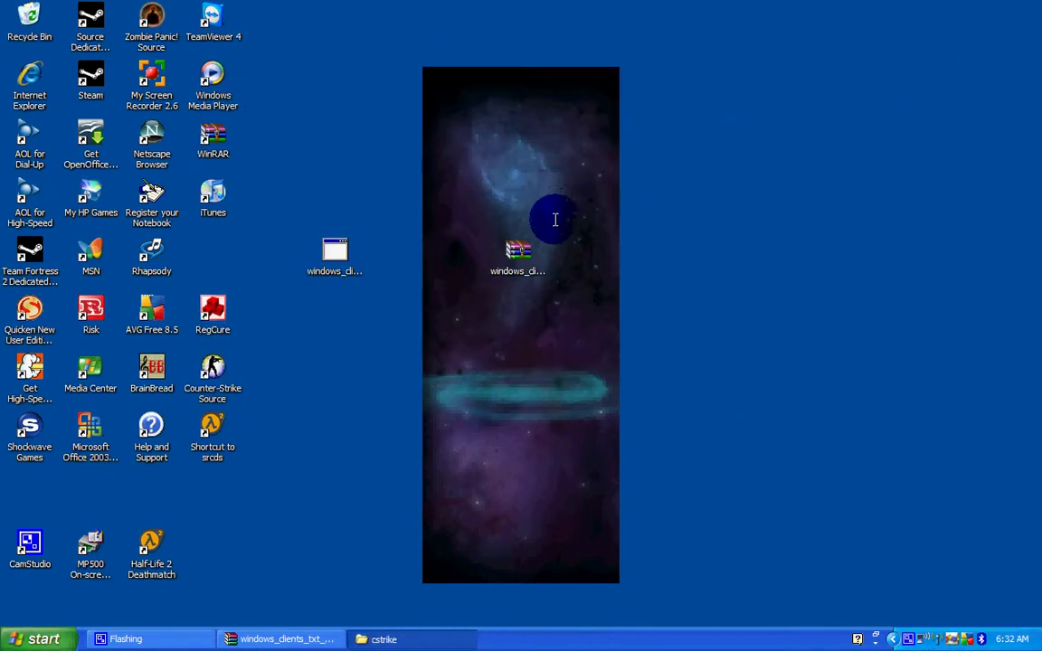
Arrange the desktop icons and launch the extracted clients.txt generator.
{"action": "left_click_drag", "start_coordinate": [520, 242], "coordinate": [215, 254]}
{"action": "left_click_drag", "start_coordinate": [349, 246], "coordinate": [533, 183]}
{"action": "double_click", "coordinate": [526, 185]}
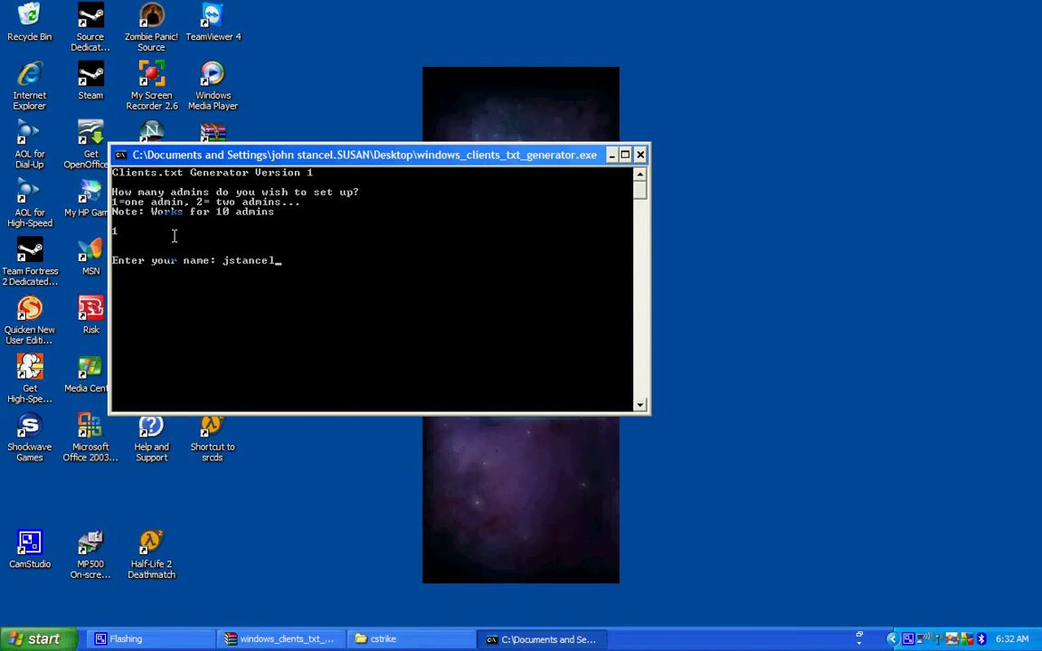
Submit the admin's name, choose option 1 to add by STEAMID, and move the console window.
{"action": "key", "text": "Return"}
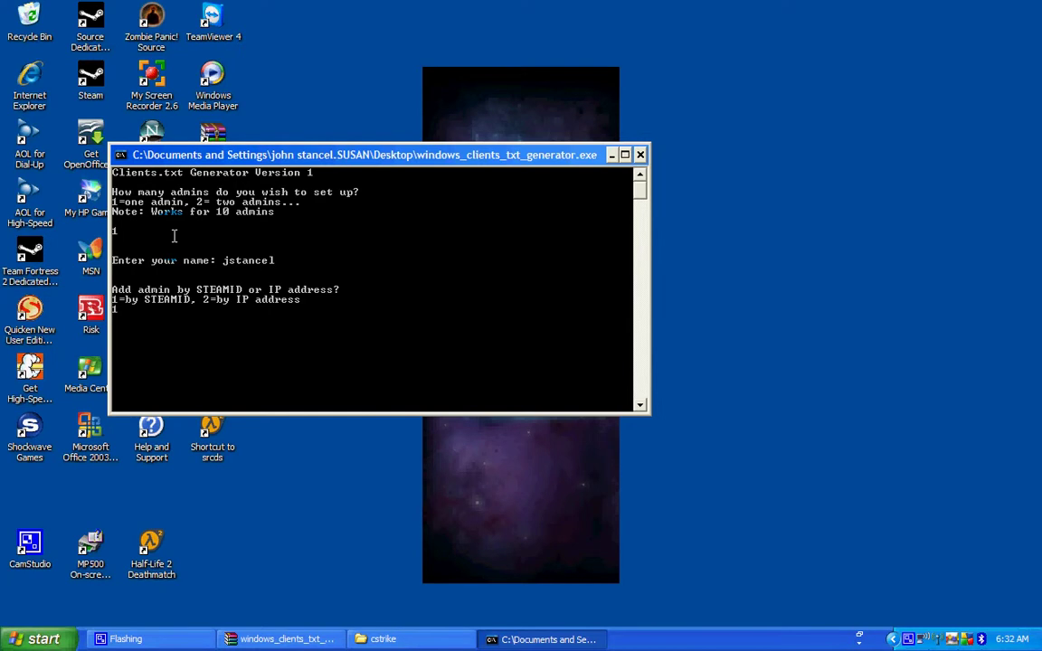
{"action": "key", "text": "Return"}
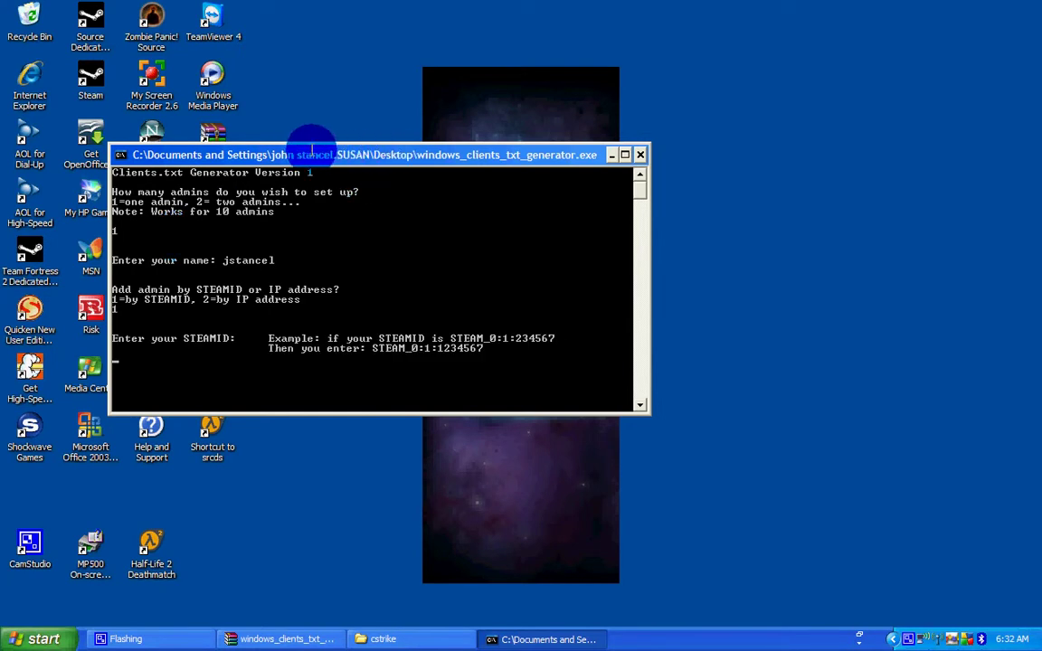
{"action": "left_click_drag", "start_coordinate": [312, 149], "coordinate": [542, 78]}
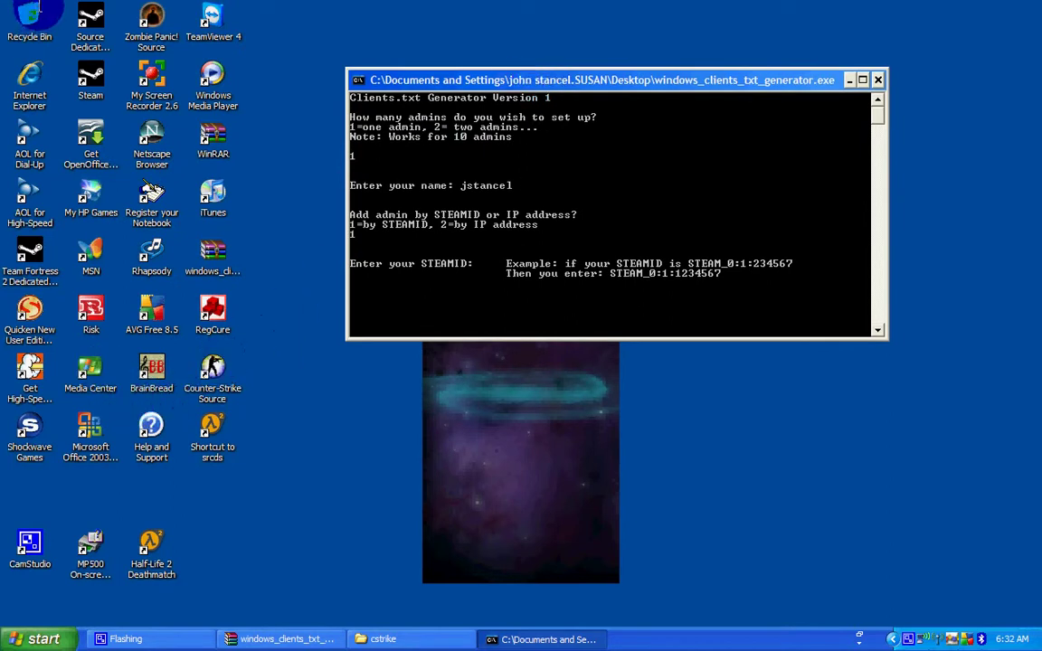
Launch Counter-Strike: Source from its desktop icon and wait for the main menu.
{"action": "double_click", "coordinate": [213, 366]}
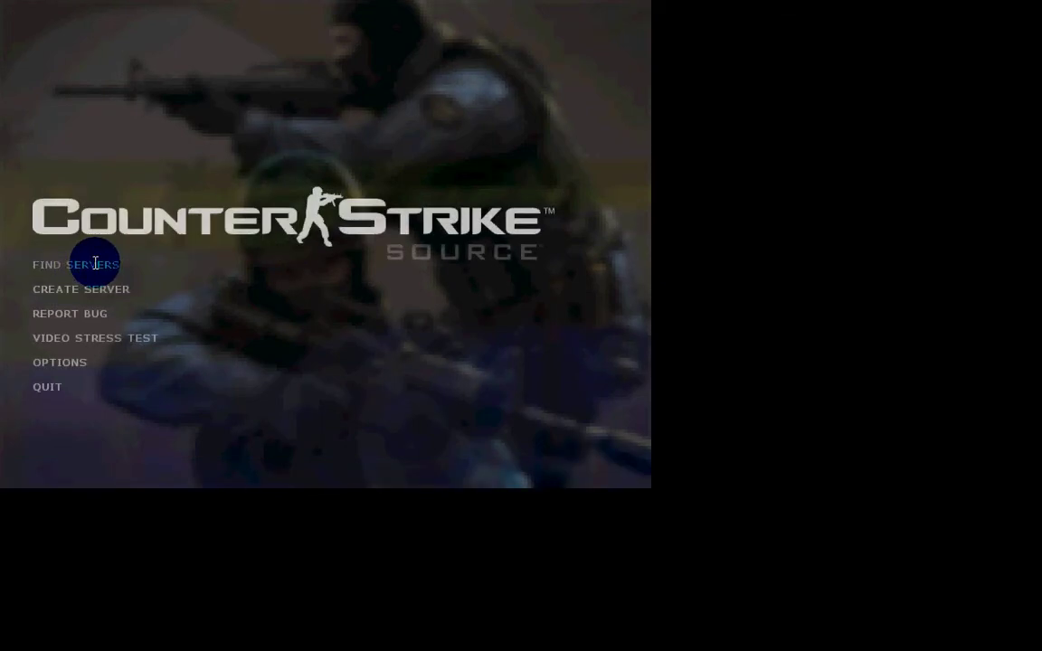
Join the HostFlux.net 1000fps 100tic server from the Internet server list.
{"action": "left_click", "coordinate": [95, 263]}
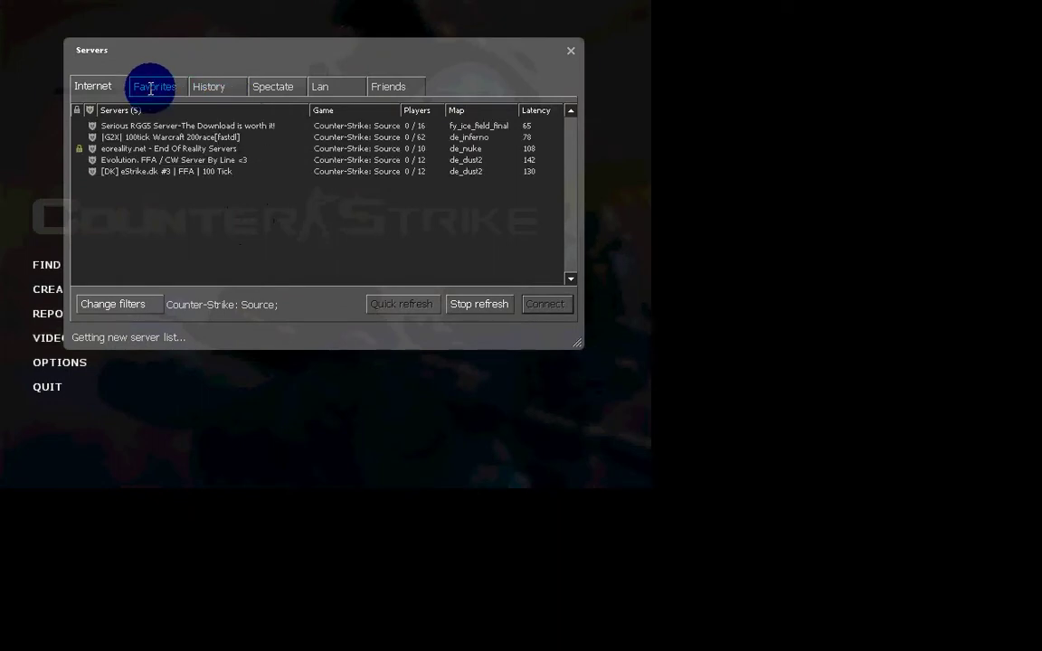
{"action": "left_click", "coordinate": [217, 128]}
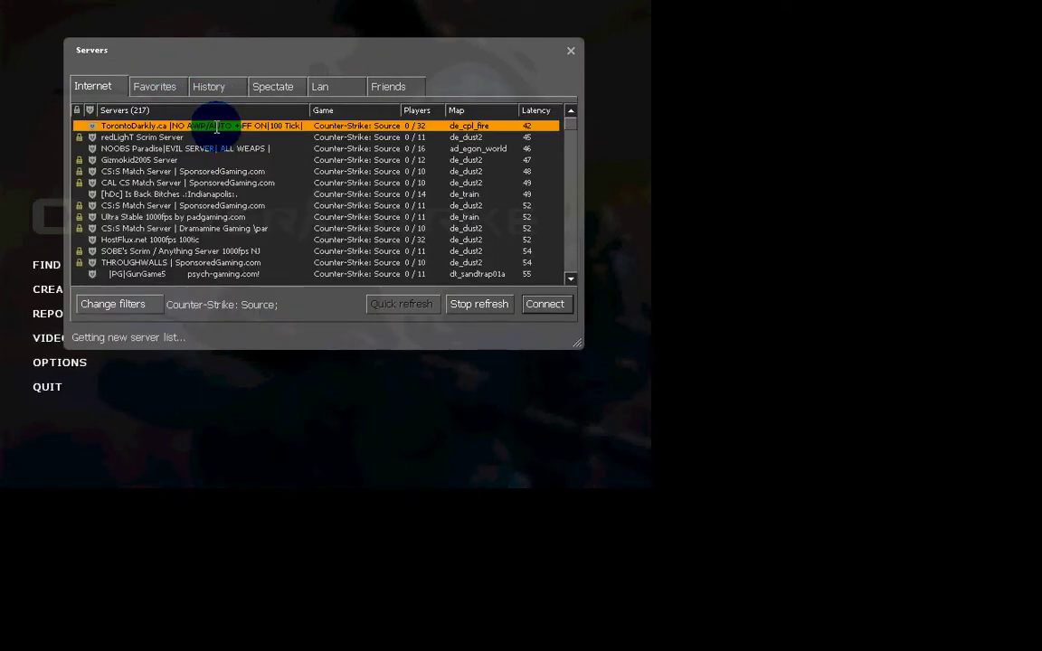
{"action": "left_click", "coordinate": [129, 148]}
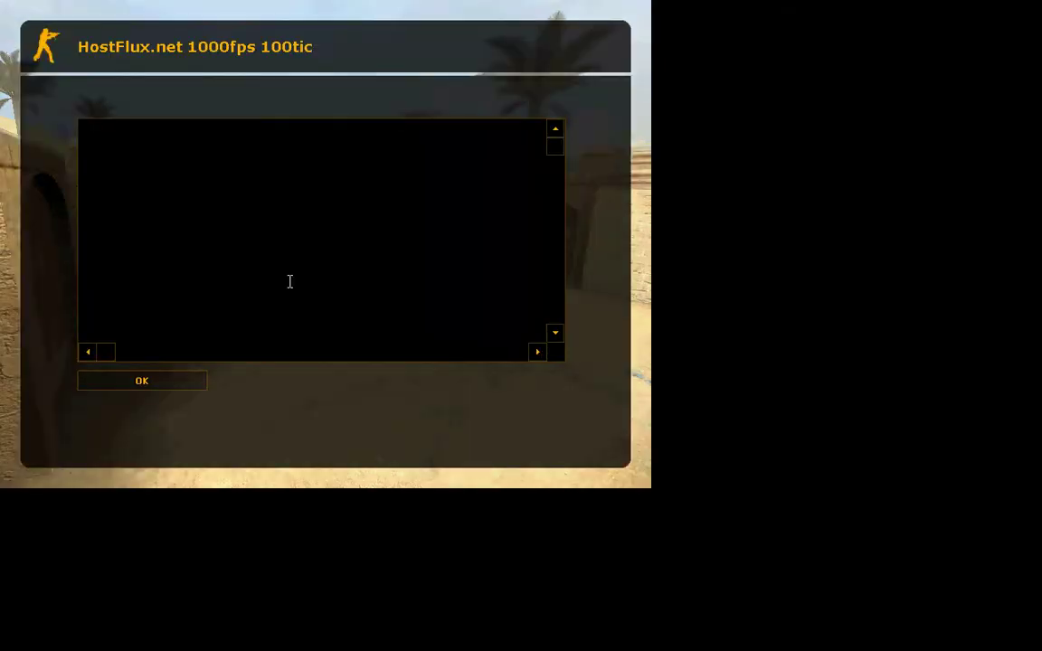
Join the Terrorists on de_dust2, run status in the console, and copy your SteamID.
{"action": "left_click", "coordinate": [140, 380]}
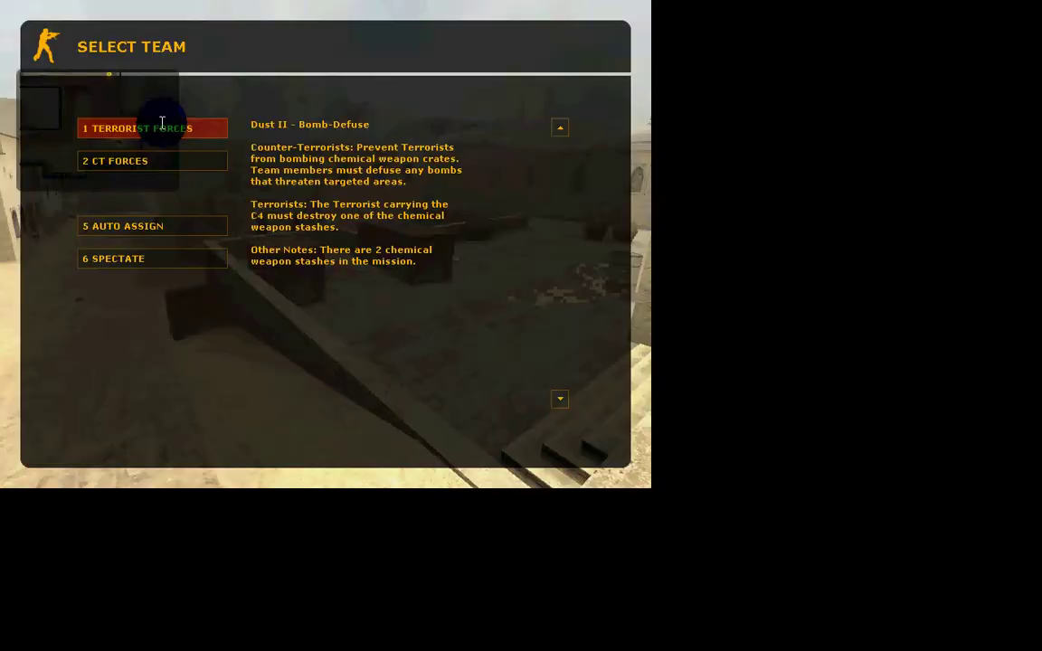
{"action": "left_click", "coordinate": [163, 125]}
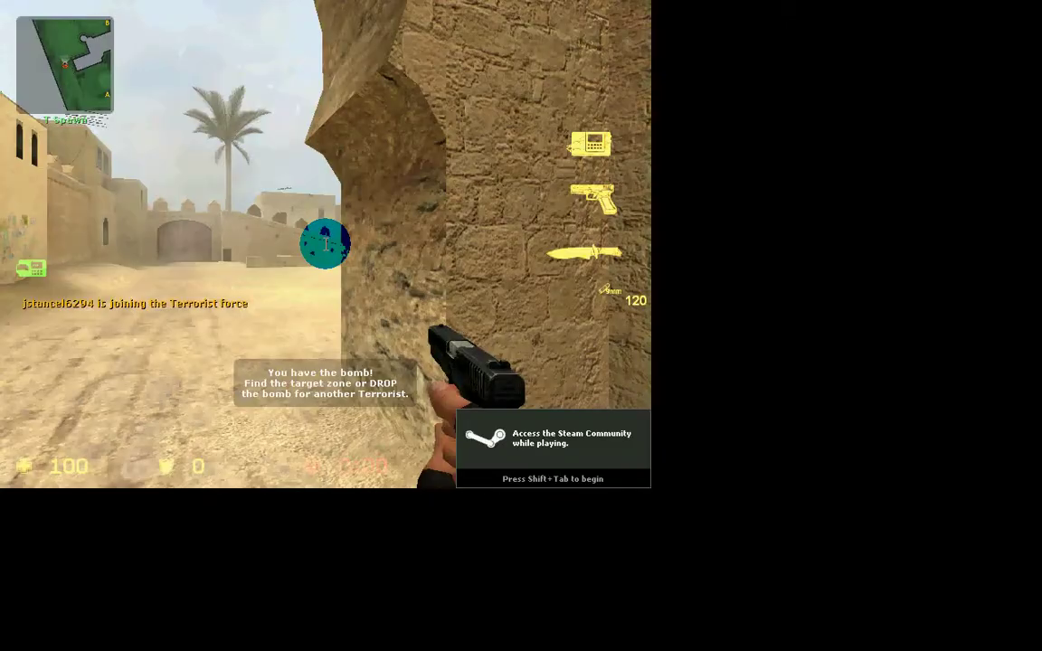
{"action": "key", "text": "Escape"}
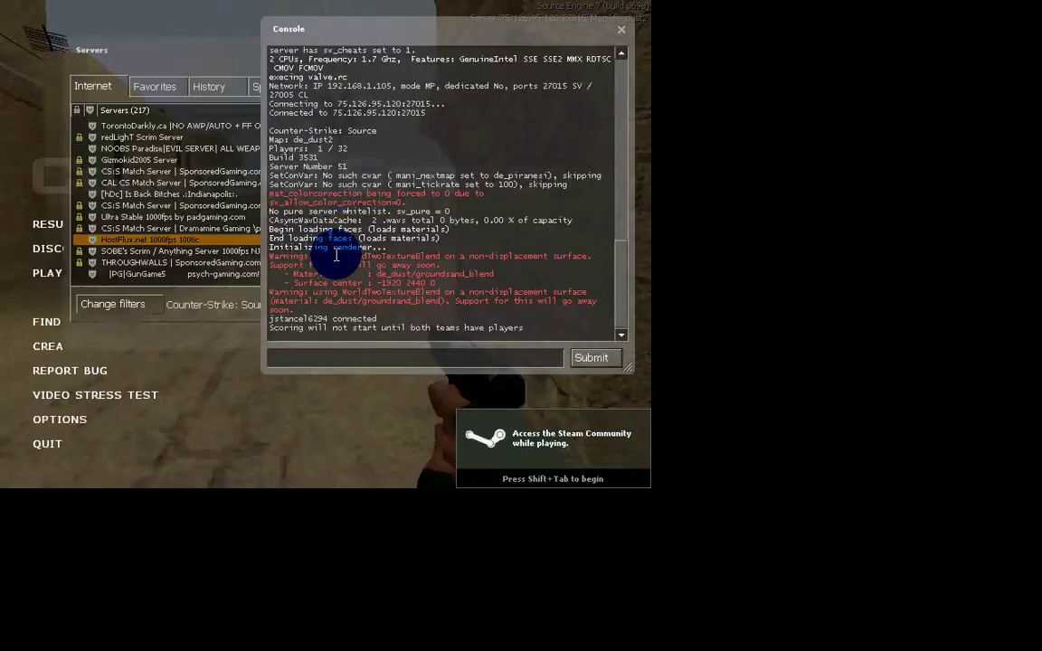
{"action": "type", "text": "statu"}
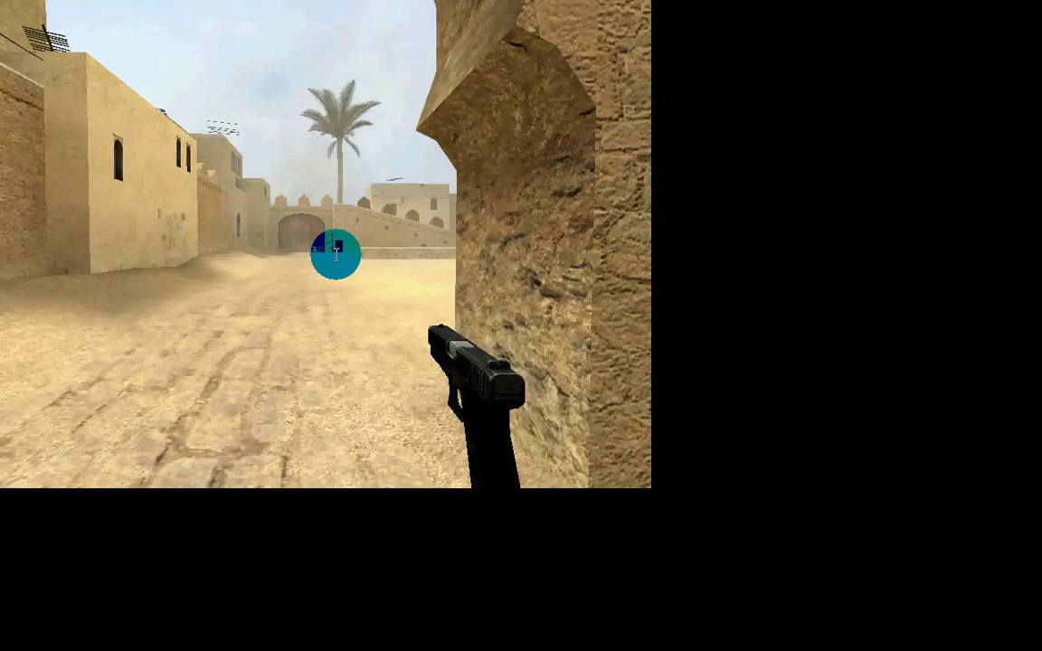
{"action": "type", "text": "s"}
{"action": "key", "text": "Return"}
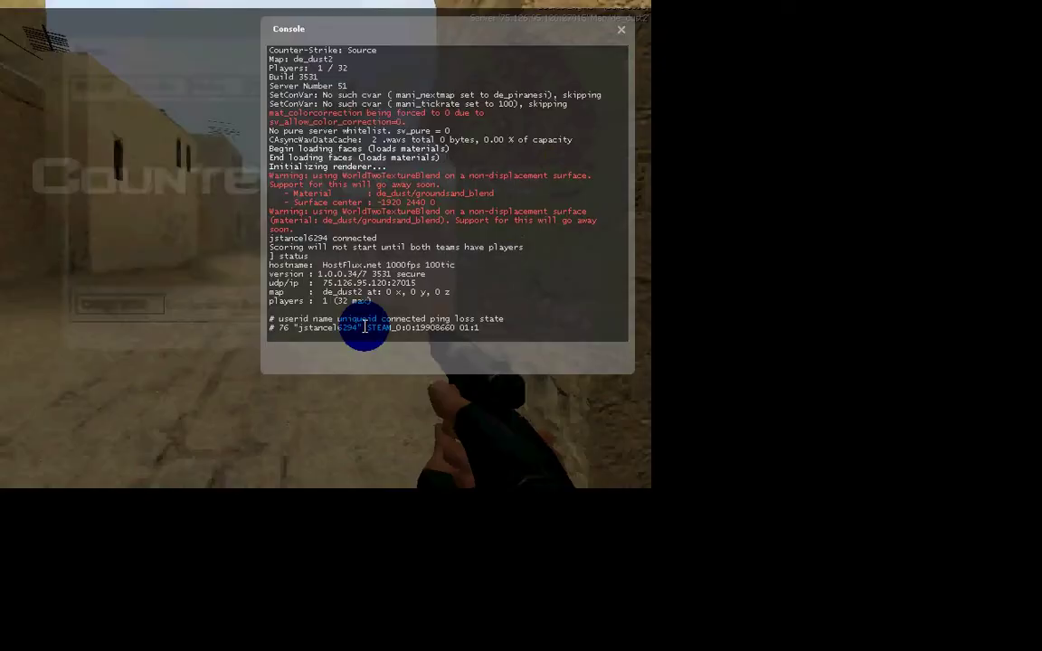
{"action": "left_click_drag", "start_coordinate": [365, 328], "coordinate": [452, 328]}
{"action": "key", "text": "ctrl+c"}
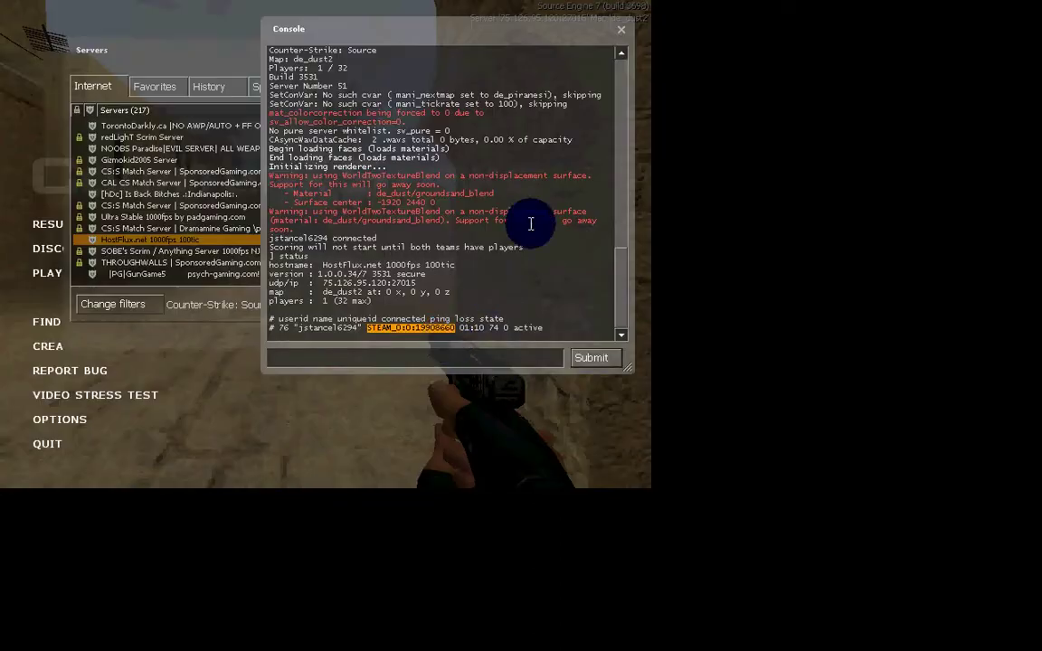
{"action": "left_click", "coordinate": [621, 28]}
Quit Counter-Strike: Source and confirm the exit.
{"action": "left_click", "coordinate": [565, 46]}
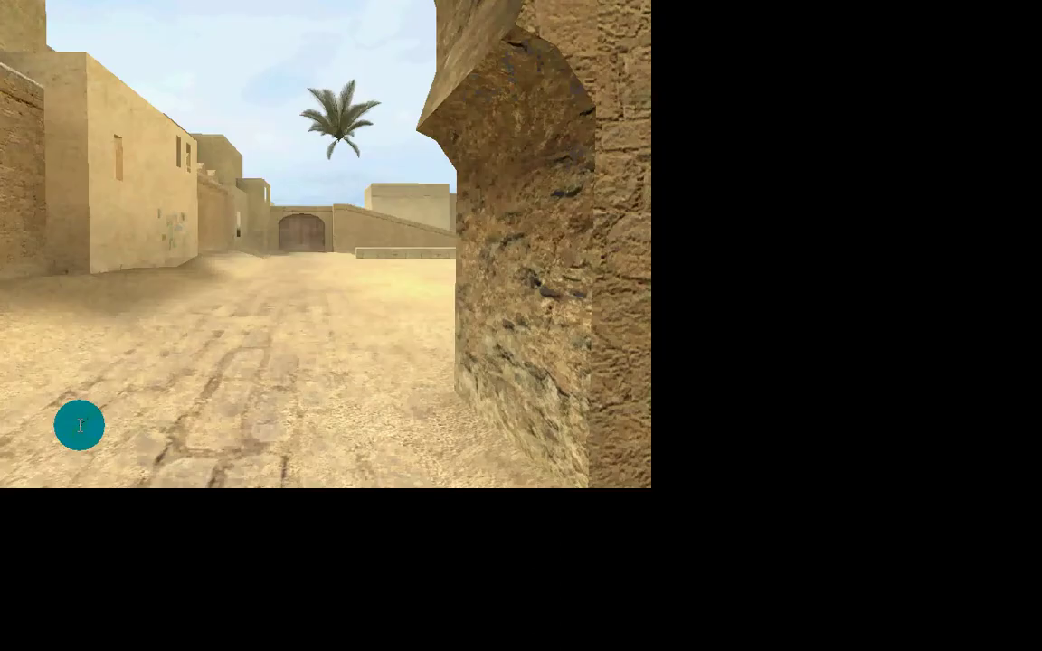
{"action": "left_click", "coordinate": [49, 442]}
{"action": "left_click", "coordinate": [297, 264]}
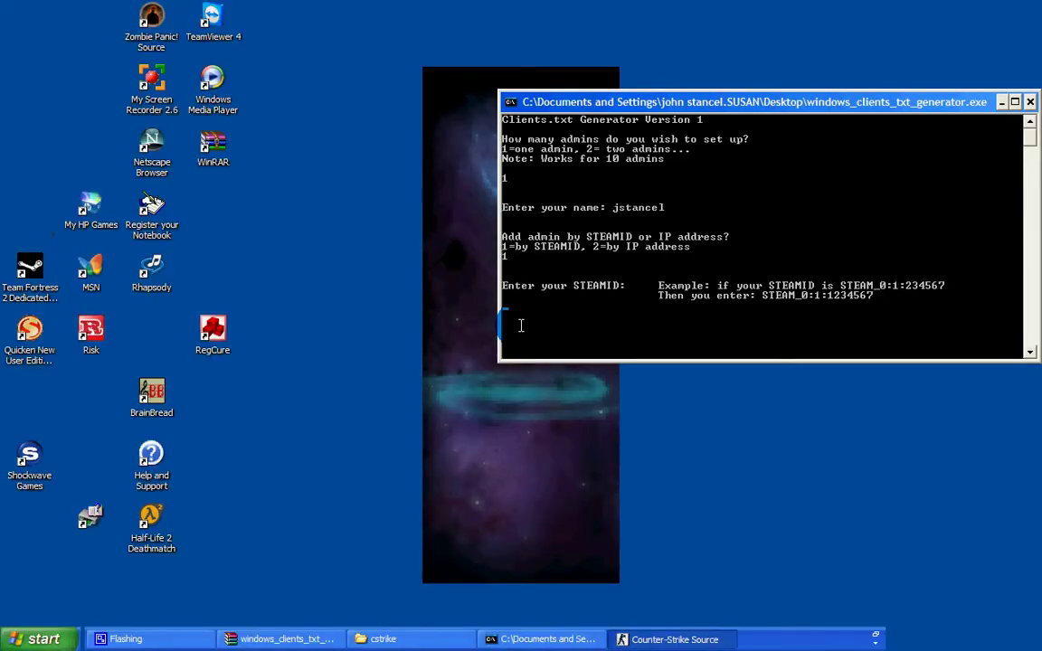
Move the generator console window left and bring up the Start menu.
{"action": "left_click_drag", "start_coordinate": [561, 101], "coordinate": [351, 116]}
{"action": "left_click", "coordinate": [14, 634]}
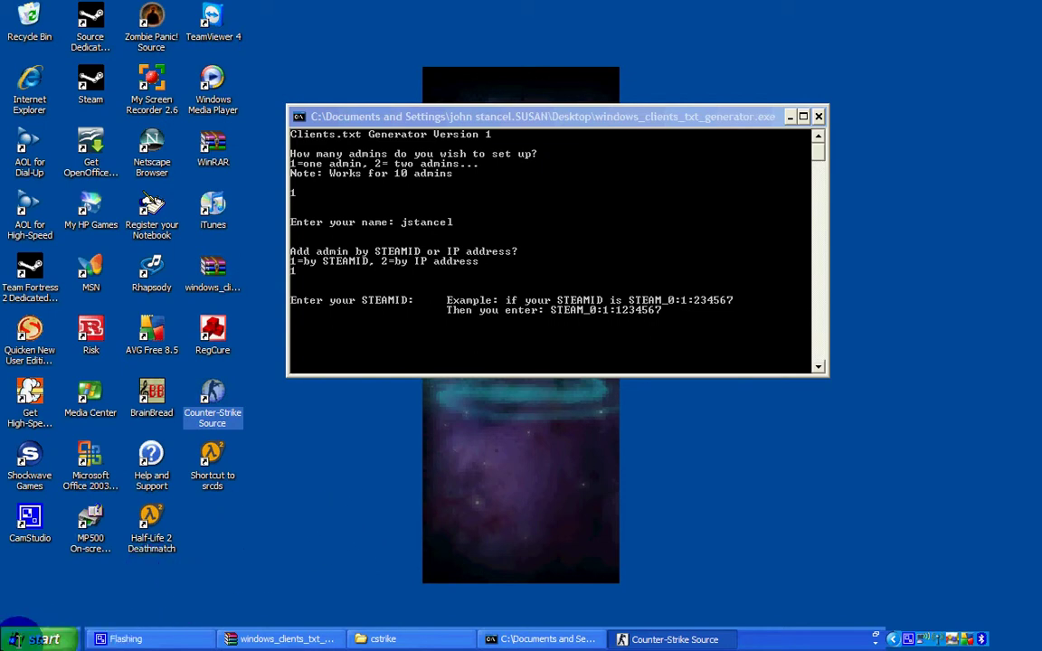
{"action": "left_click", "coordinate": [41, 640]}
{"action": "left_click", "coordinate": [358, 529]}
{"action": "left_click", "coordinate": [41, 639]}
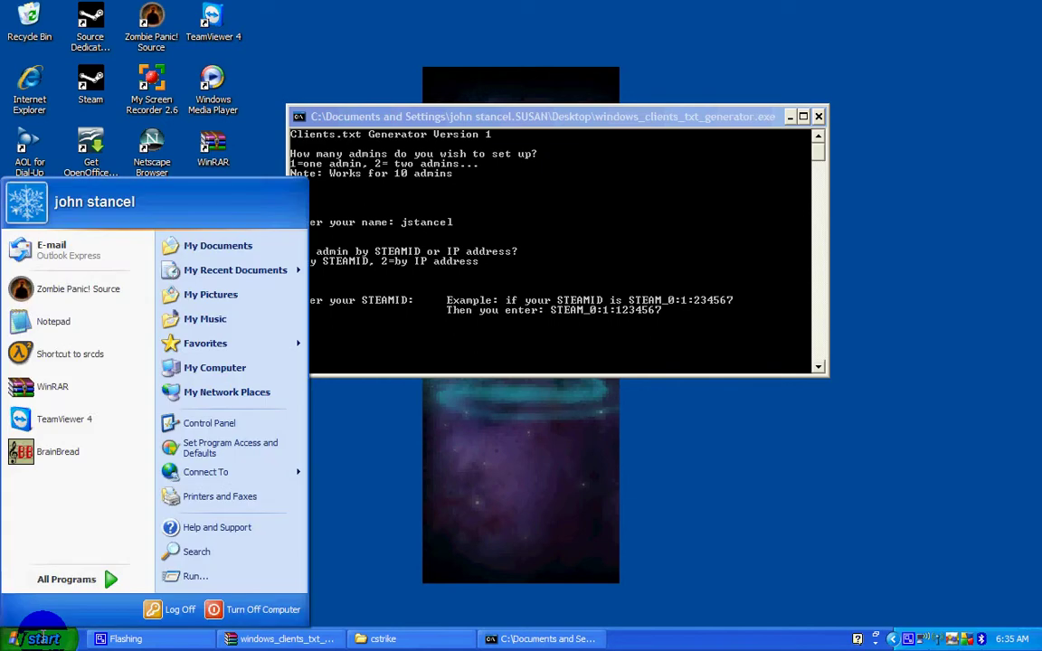
Paste the copied SteamID into a new Notepad document and bring the generator window forward.
{"action": "left_click", "coordinate": [65, 322]}
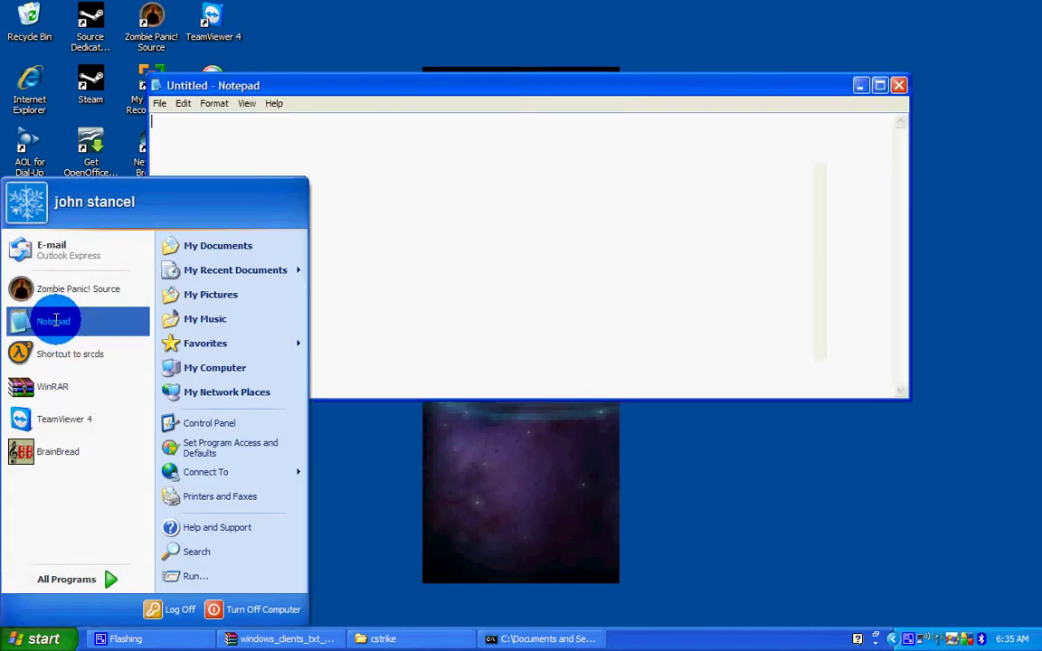
{"action": "right_click", "coordinate": [214, 140]}
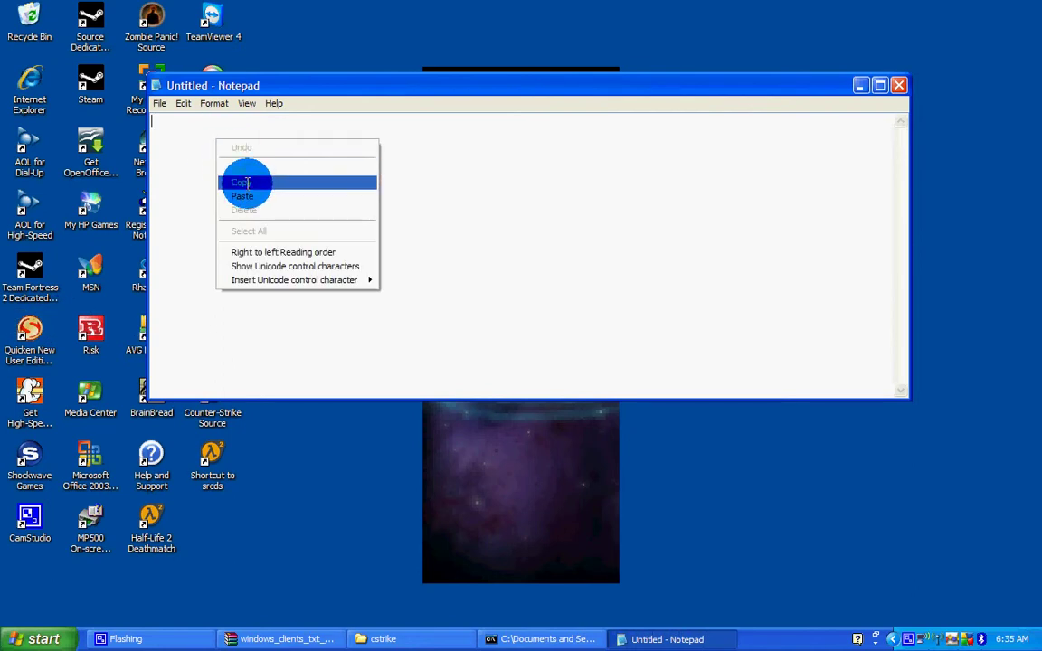
{"action": "left_click", "coordinate": [248, 194]}
{"action": "left_click_drag", "start_coordinate": [307, 86], "coordinate": [320, 231]}
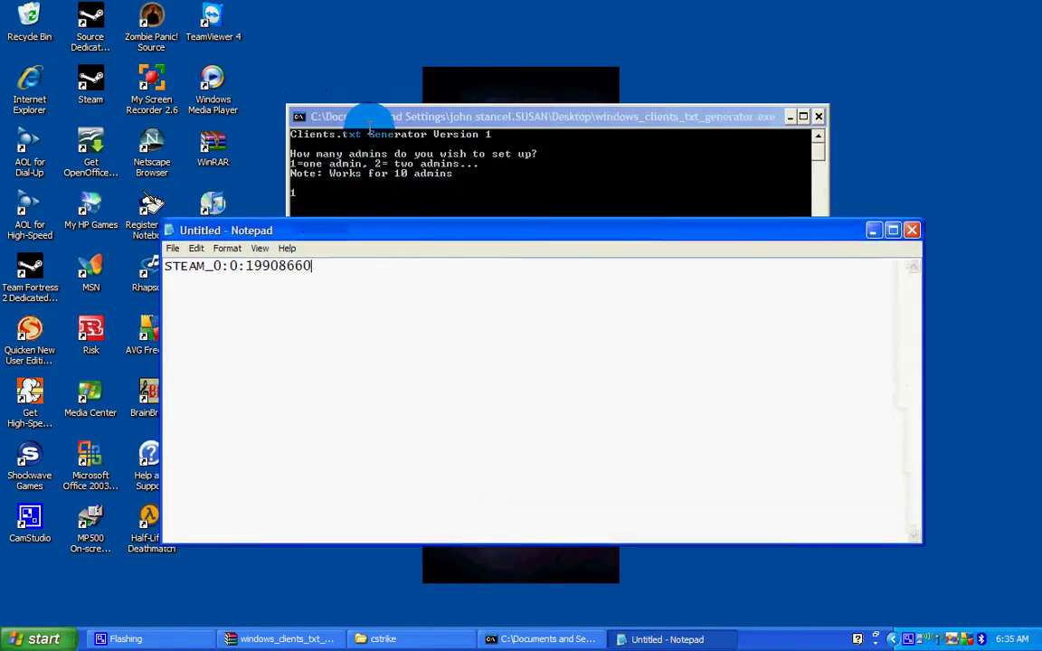
{"action": "left_click_drag", "start_coordinate": [378, 115], "coordinate": [539, 90]}
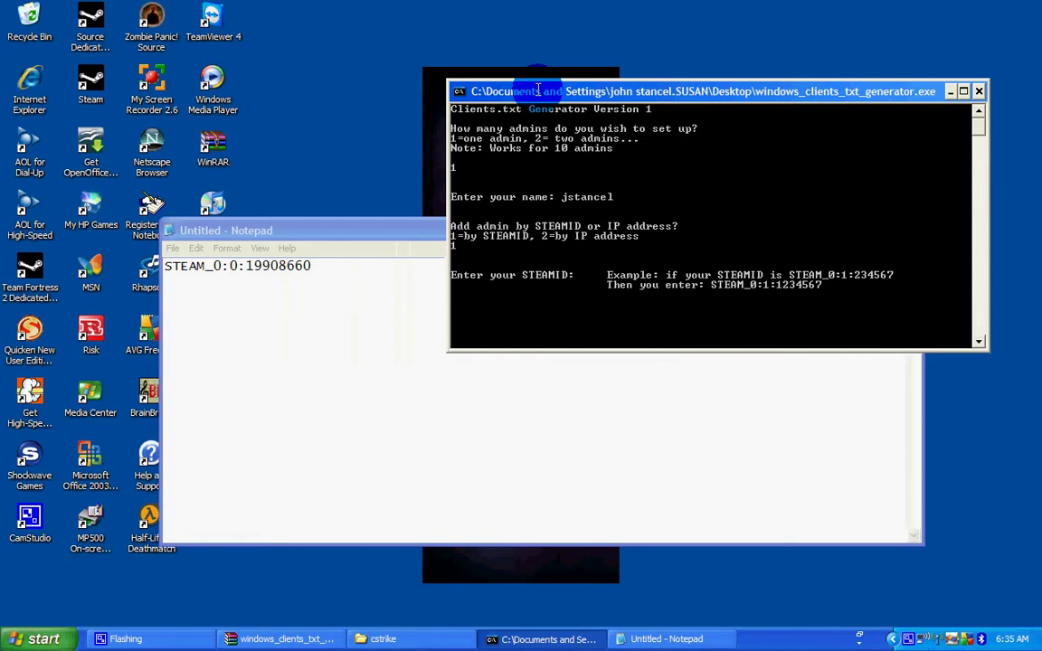
Enter the player's SteamID at the generator's STEAMID prompt.
{"action": "key", "text": "Caps_Lock"}
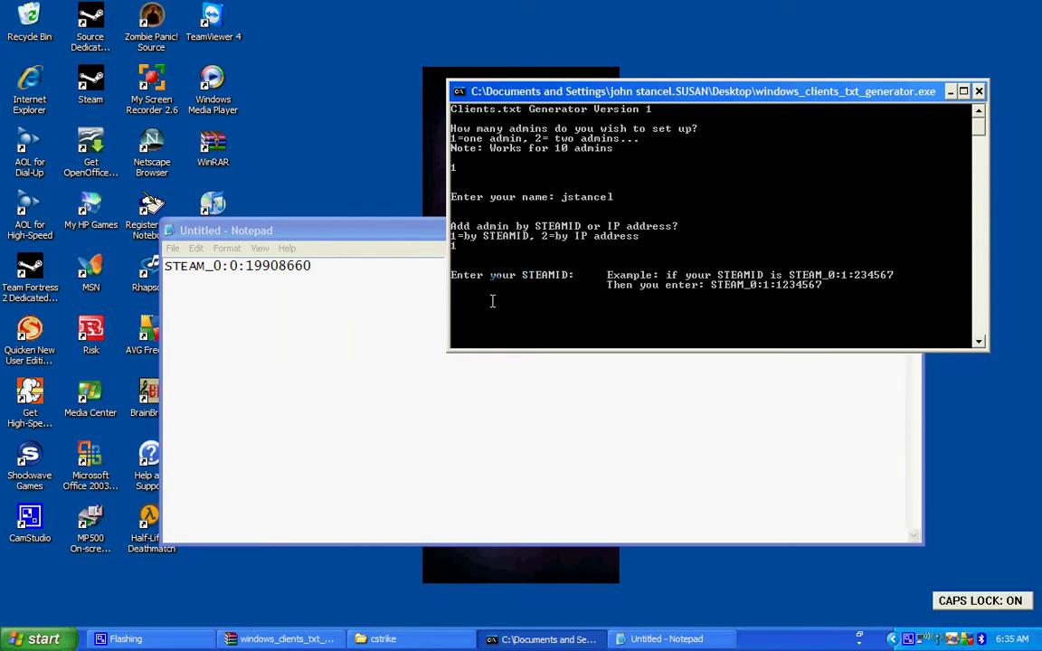
{"action": "type", "text": "STEAM_"}
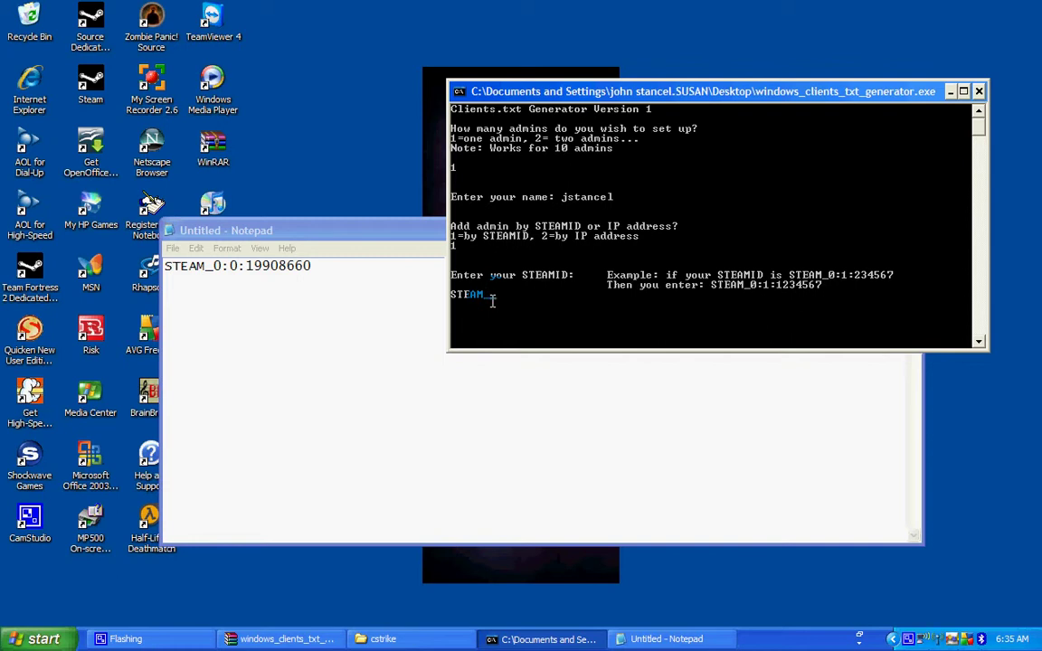
{"action": "type", "text": "0:0:"}
{"action": "key", "text": "Caps_Lock"}
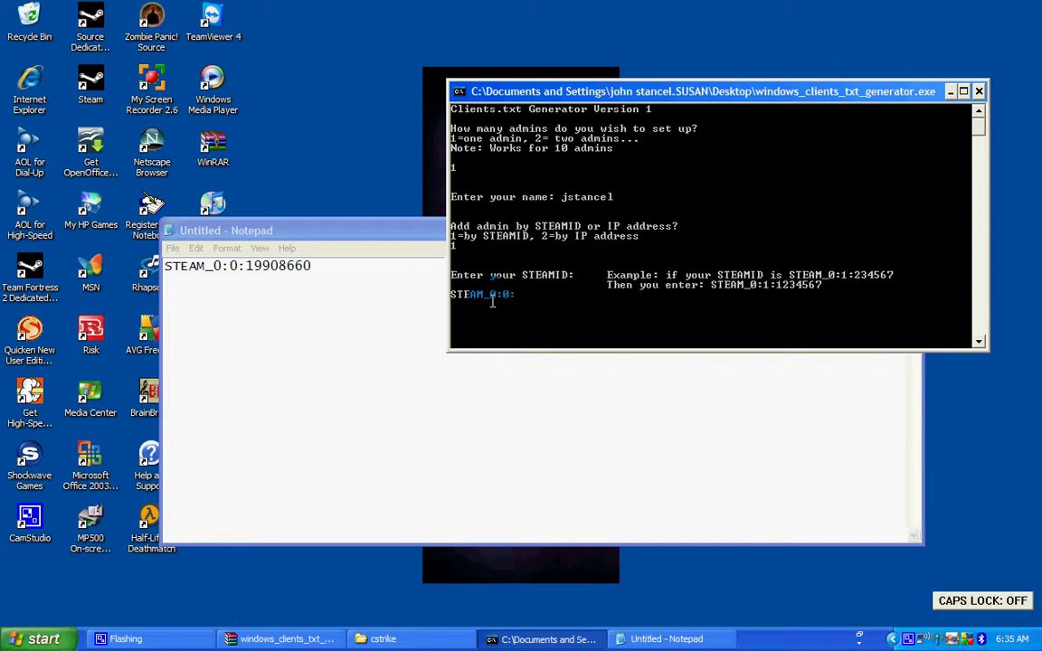
{"action": "type", "text": "19908660"}
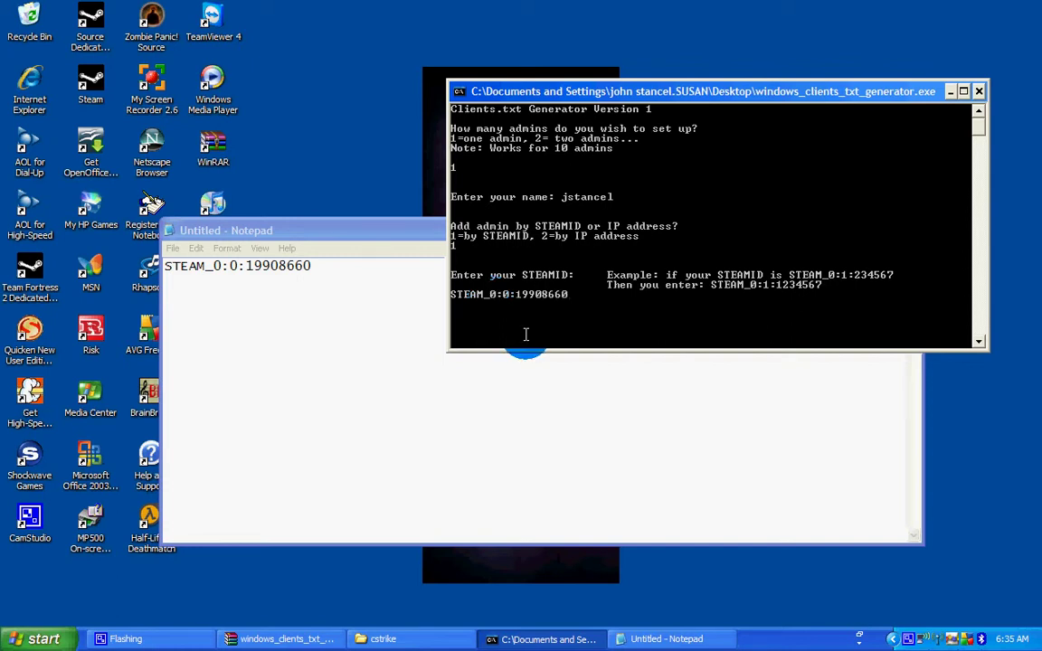
{"action": "key", "text": "Return"}
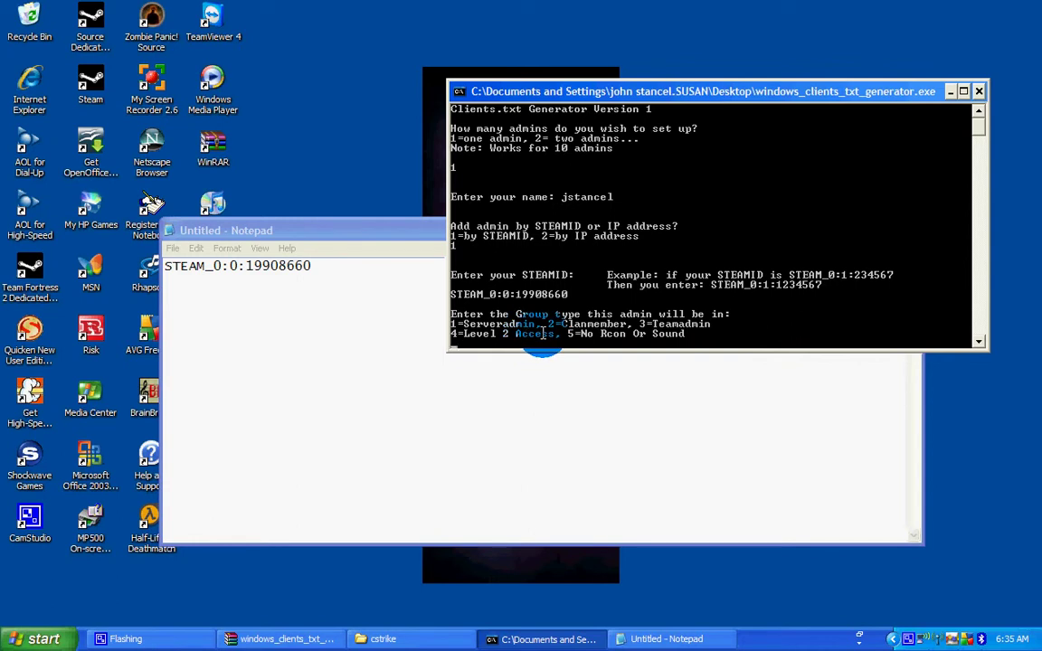
Choose Serveradmin as group type and give Serveradmin immunity to finish the clients file.
{"action": "type", "text": "1"}
{"action": "key", "text": "Return"}
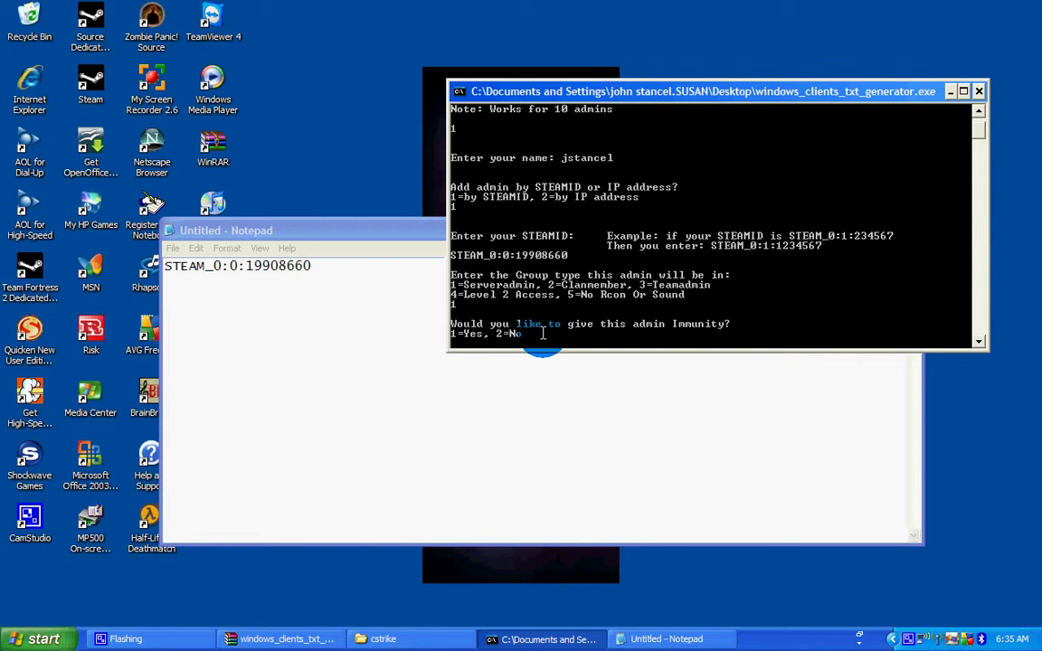
{"action": "type", "text": "1"}
{"action": "key", "text": "Return"}
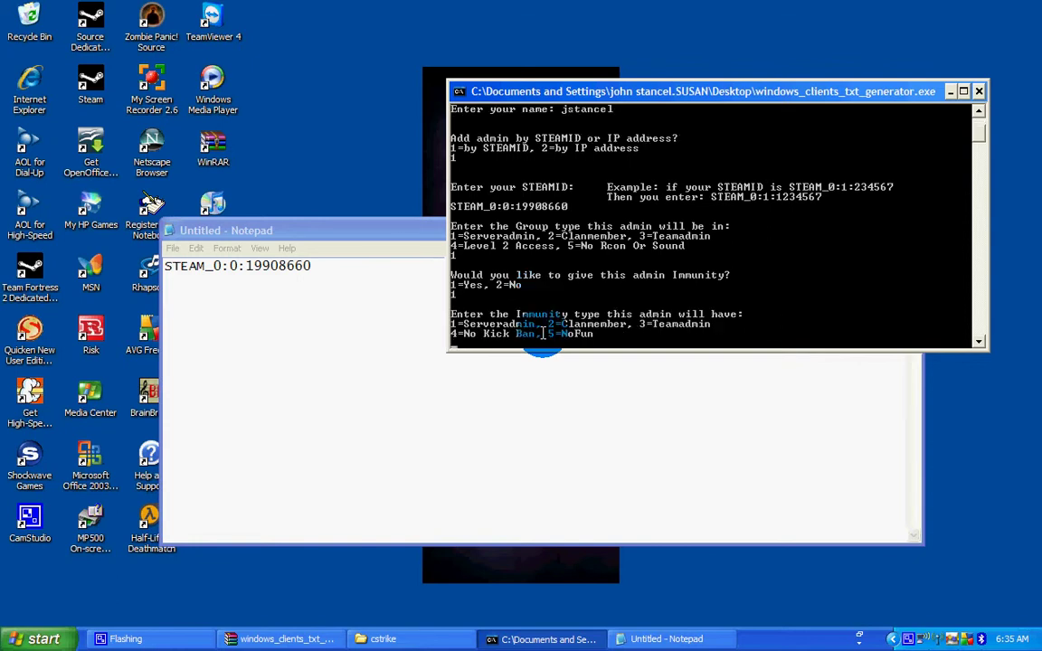
{"action": "key", "text": "Return"}
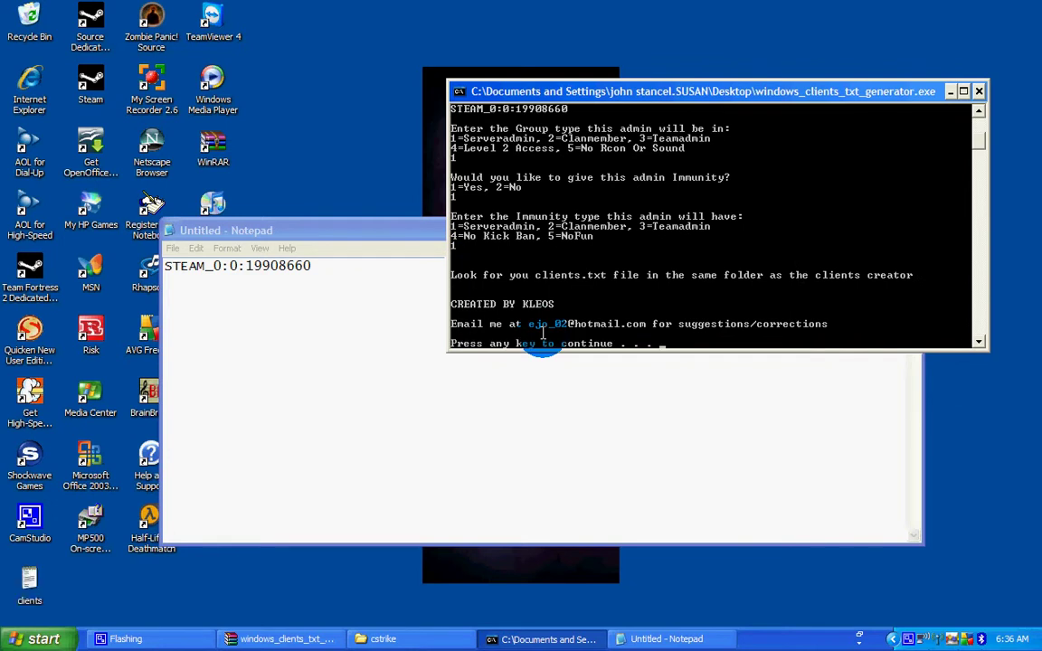
Close the finished generator and discard the unsaved SteamID note in Notepad.
{"action": "key", "text": "Return"}
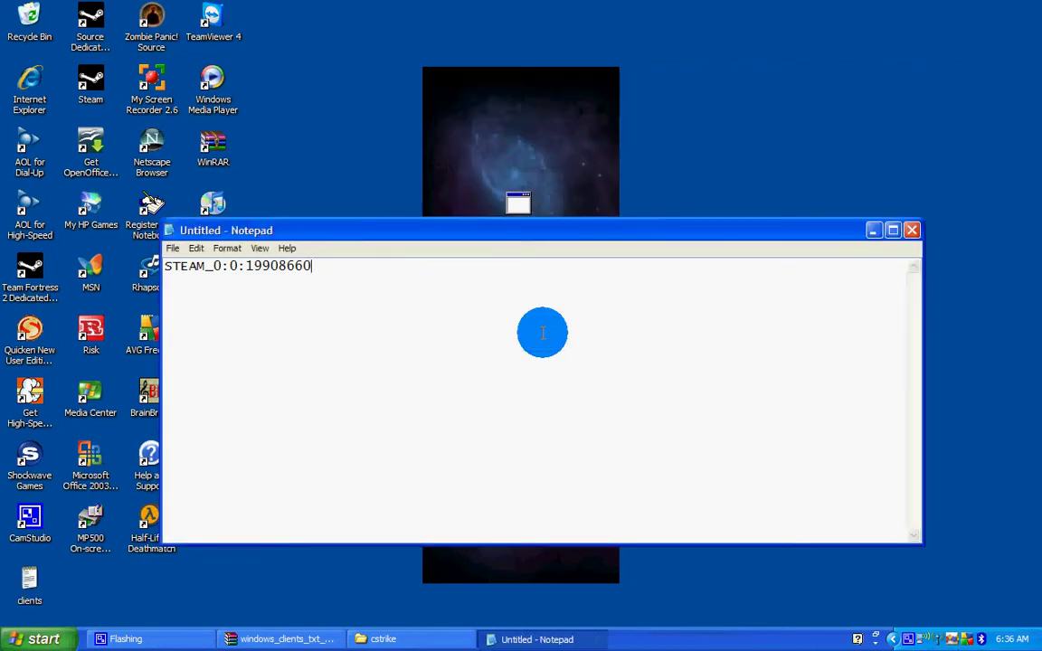
{"action": "left_click", "coordinate": [911, 230]}
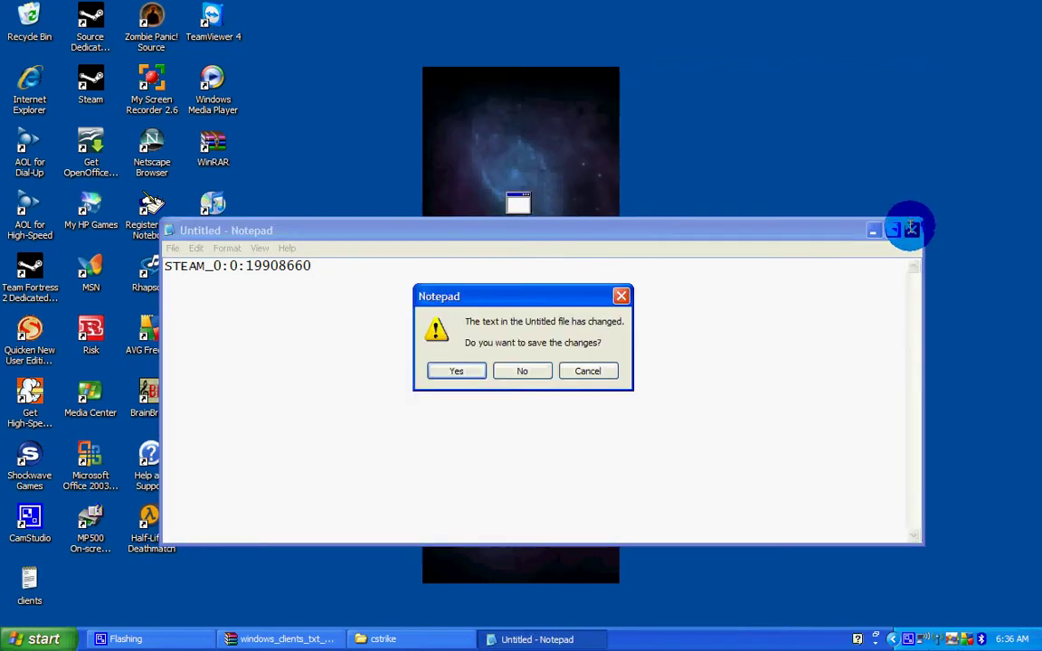
{"action": "left_click", "coordinate": [512, 369]}
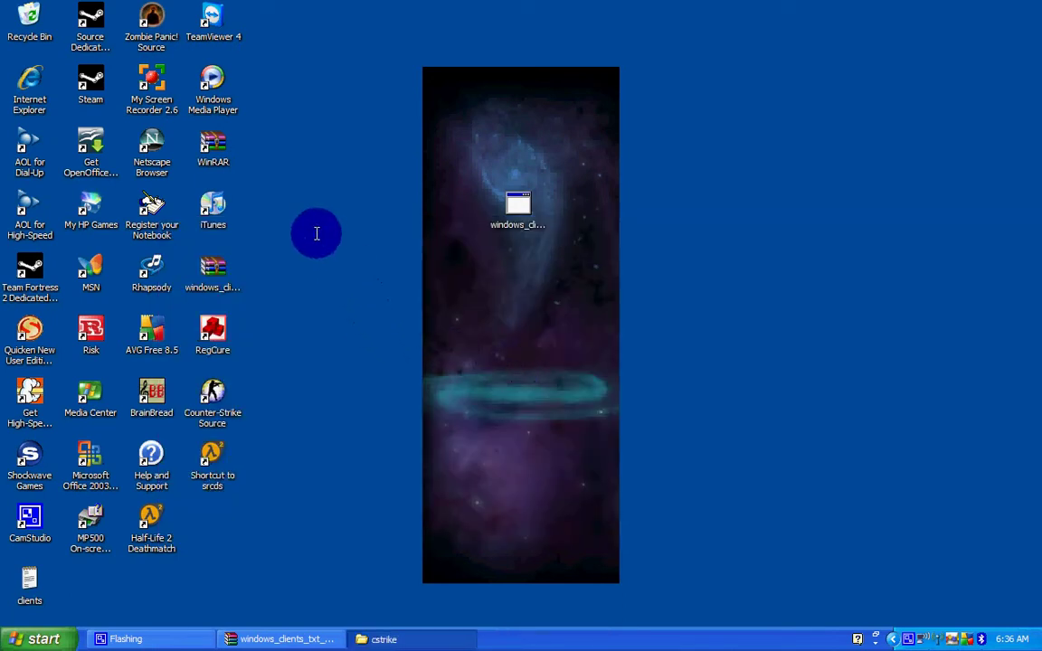
Arrange the clients file and generator icon on the desktop wallpaper.
{"action": "left_click", "coordinate": [30, 581]}
{"action": "left_click_drag", "start_coordinate": [30, 579], "coordinate": [517, 275]}
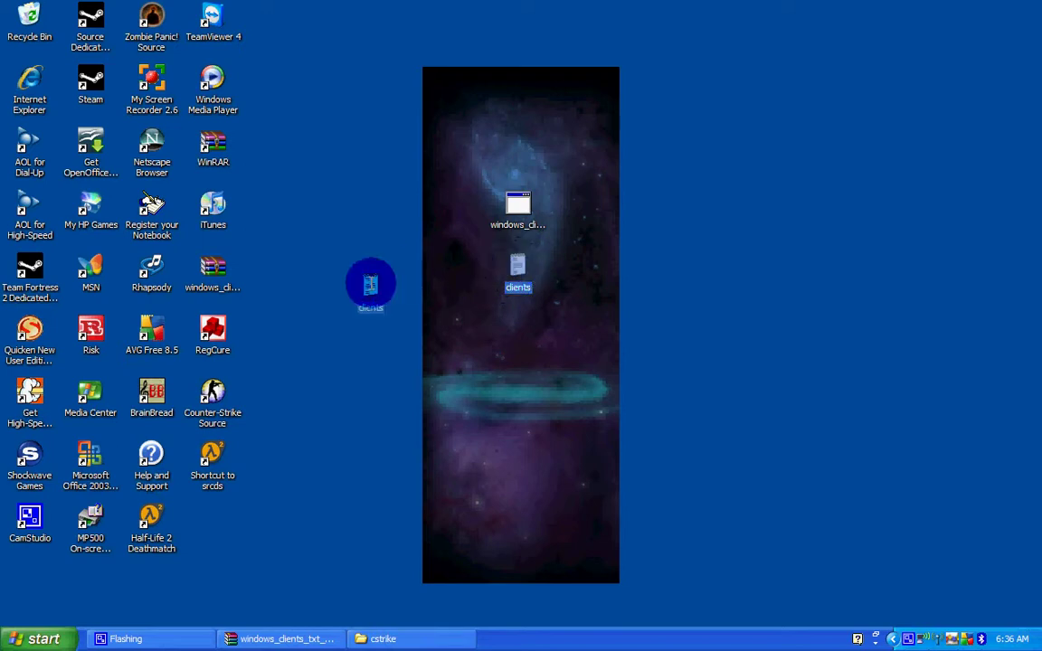
{"action": "left_click_drag", "start_coordinate": [519, 204], "coordinate": [213, 517]}
{"action": "left_click_drag", "start_coordinate": [519, 263], "coordinate": [514, 202]}
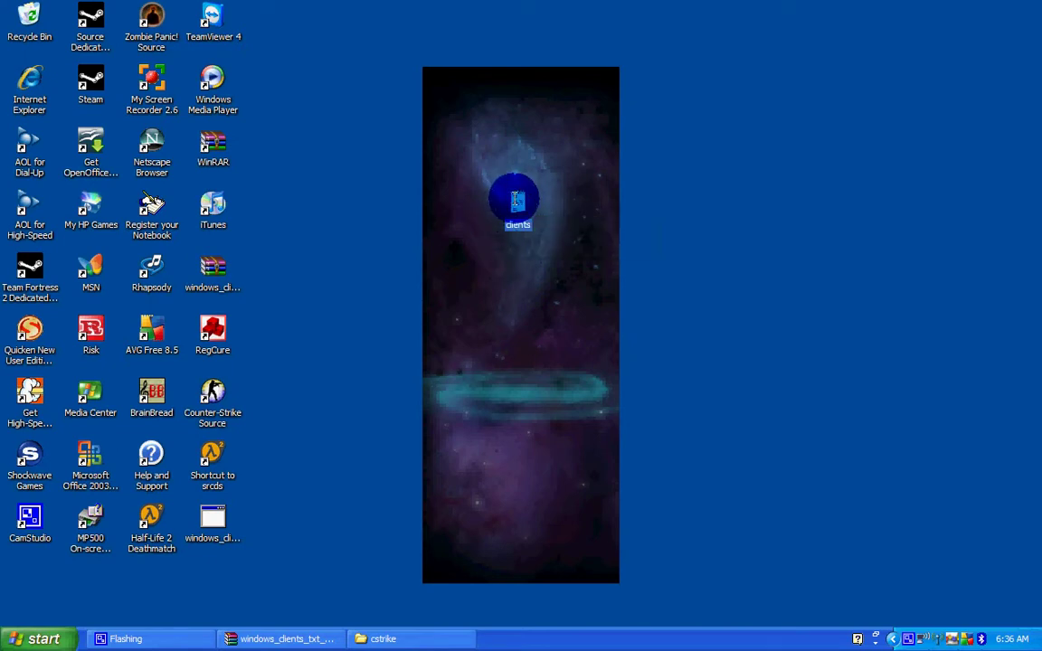
Review the Serveradmin admin entry in clients.txt in Notepad, then close it.
{"action": "double_click", "coordinate": [517, 201]}
{"action": "scroll", "coordinate": [335, 325], "scroll_direction": "down", "scroll_amount": 10}
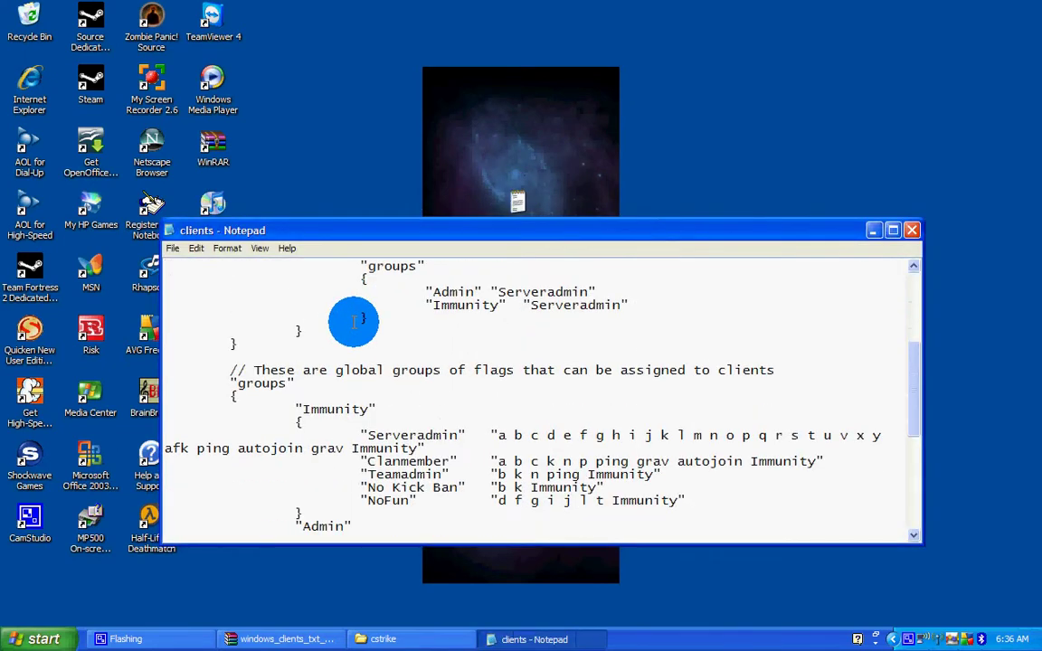
{"action": "scroll", "coordinate": [421, 339], "scroll_direction": "up", "scroll_amount": 6}
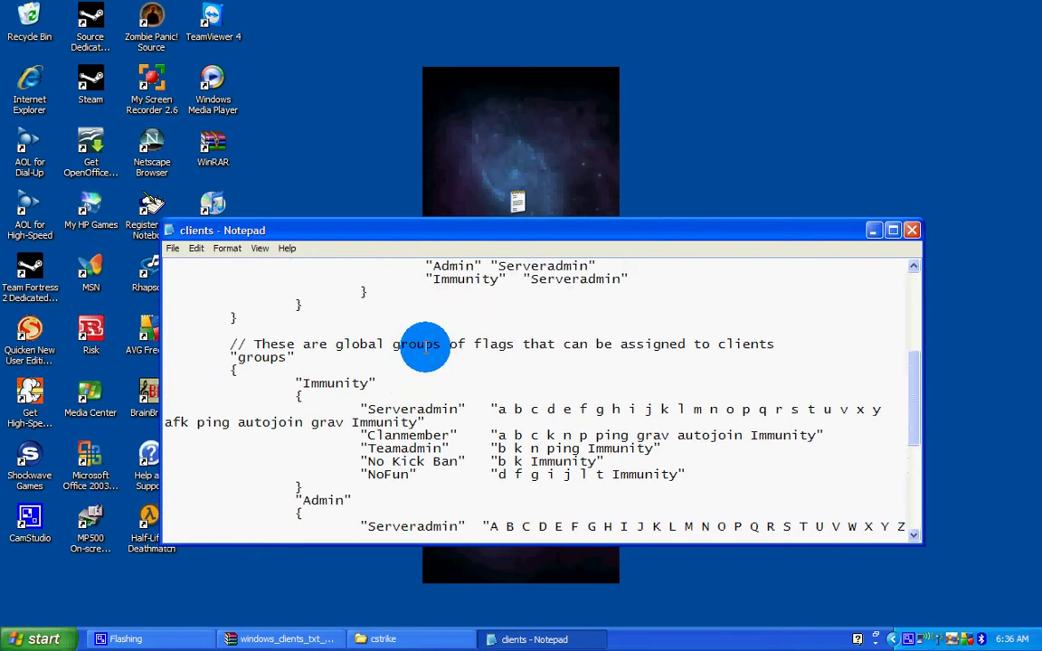
{"action": "scroll", "coordinate": [425, 346], "scroll_direction": "up", "scroll_amount": 4}
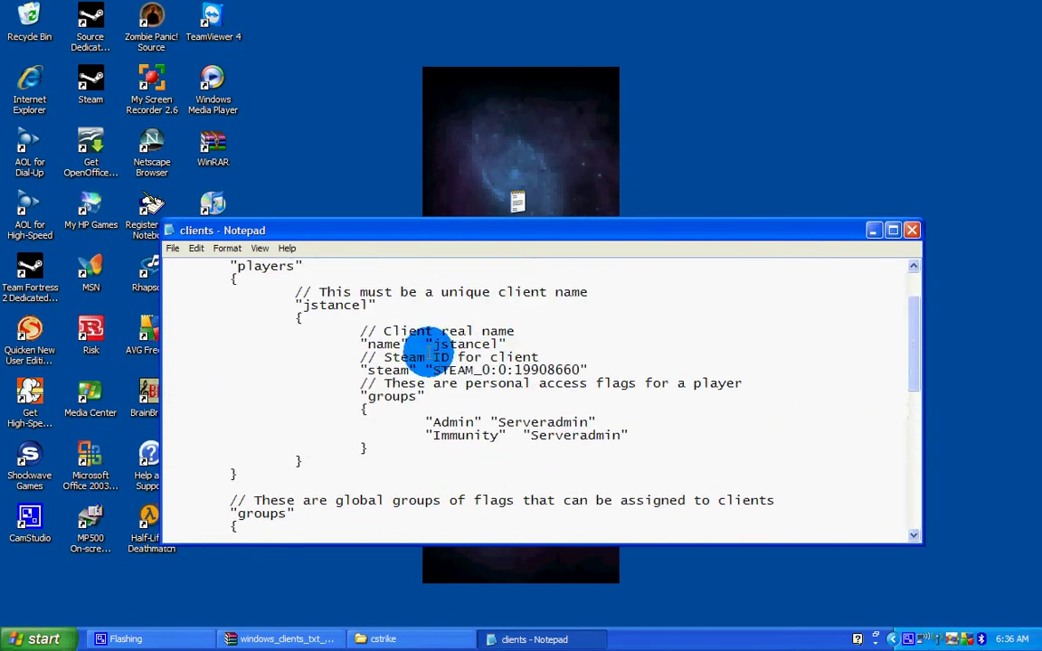
{"action": "left_click_drag", "start_coordinate": [433, 345], "coordinate": [165, 370]}
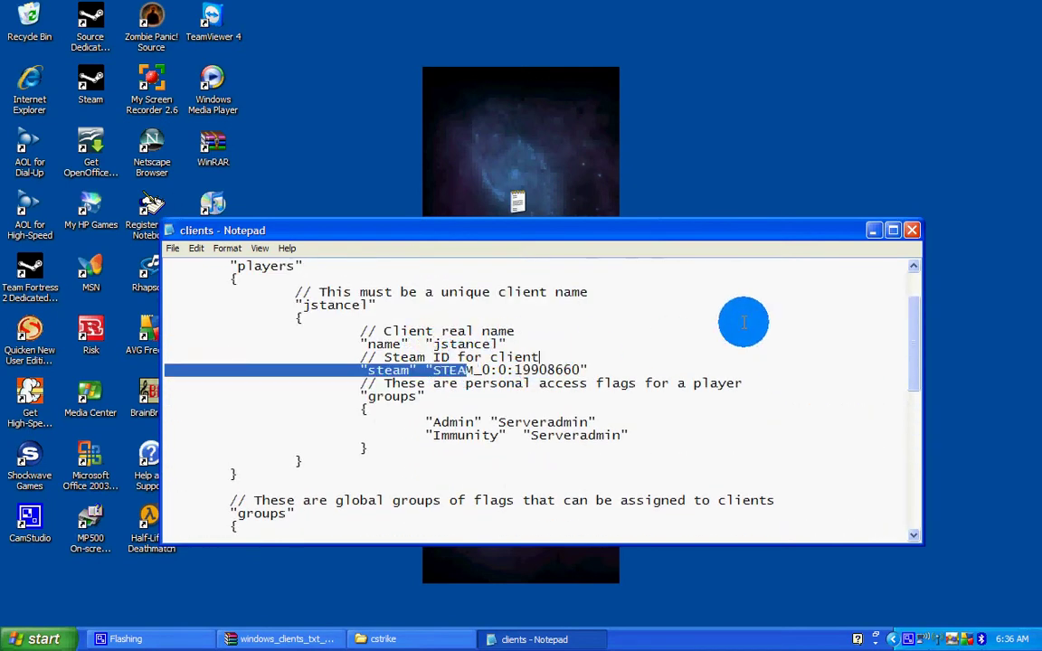
{"action": "left_click", "coordinate": [912, 230]}
{"action": "right_click", "coordinate": [516, 201]}
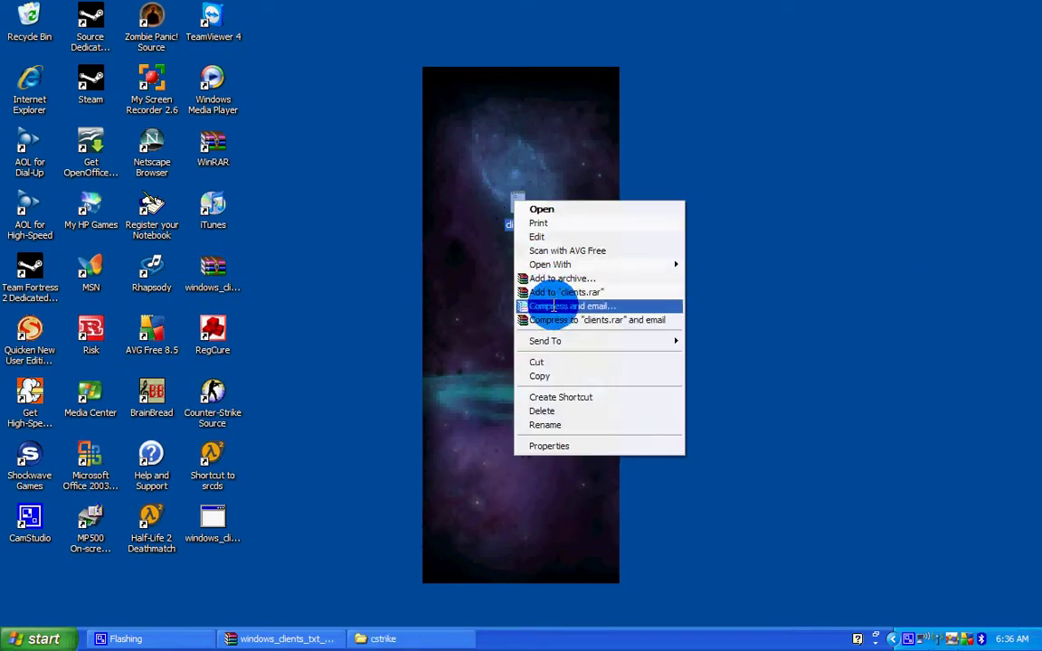
Cut the clients file from the desktop and close the WinRAR archive window.
{"action": "left_click", "coordinate": [540, 362]}
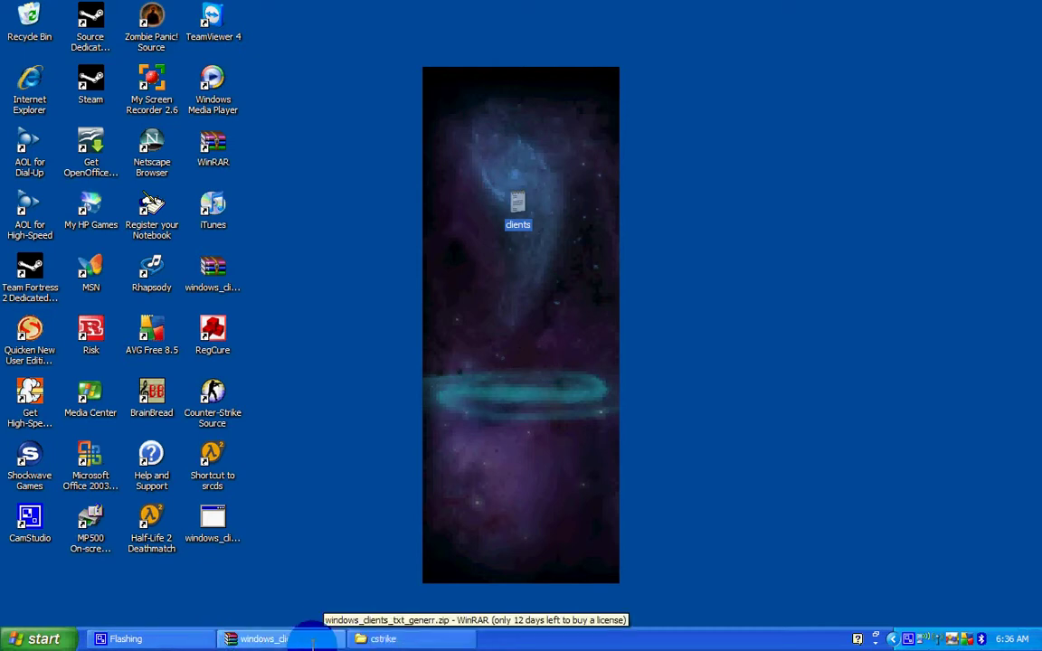
{"action": "left_click", "coordinate": [285, 639]}
{"action": "left_click", "coordinate": [1028, 159]}
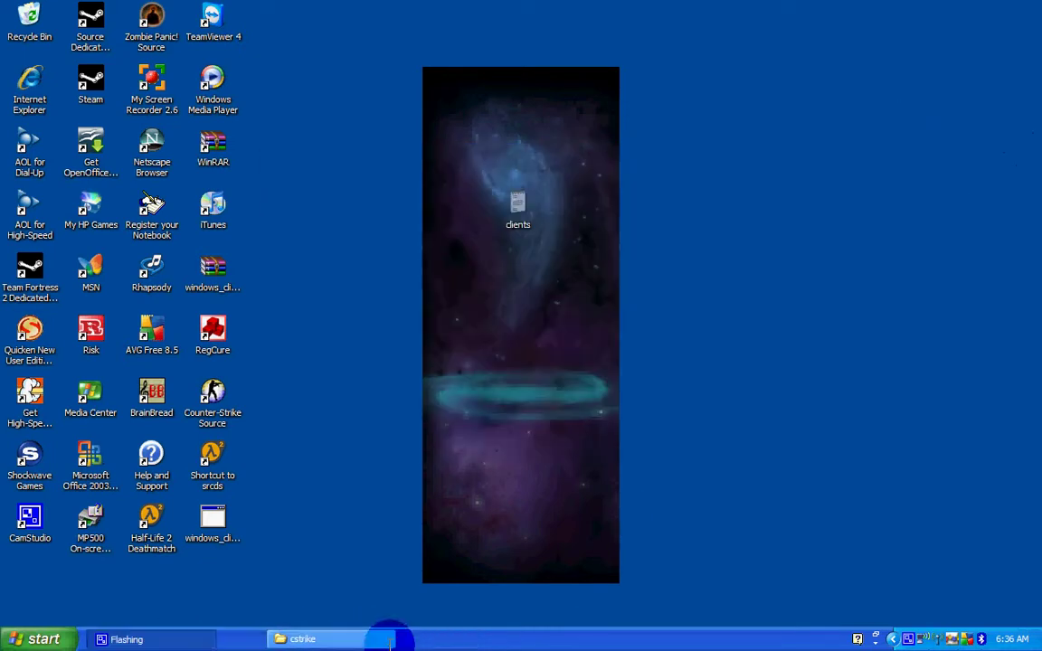
Paste the clients file into C:\srcds\cstrike\cfg\mani_admin_plugin.
{"action": "left_click", "coordinate": [252, 639]}
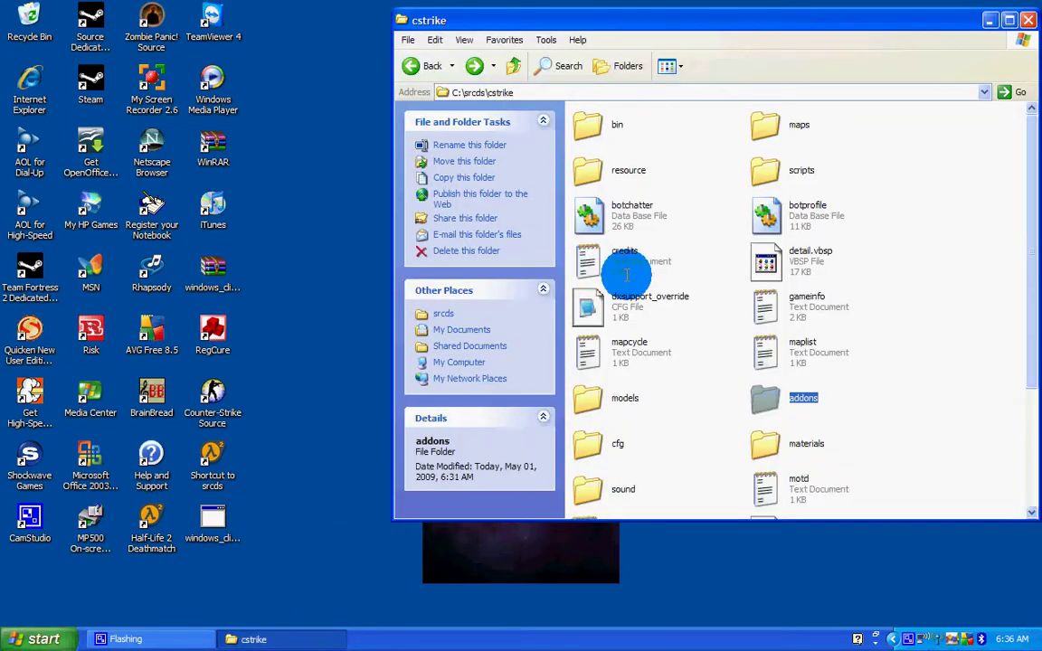
{"action": "scroll", "coordinate": [605, 290], "scroll_direction": "down", "scroll_amount": 3}
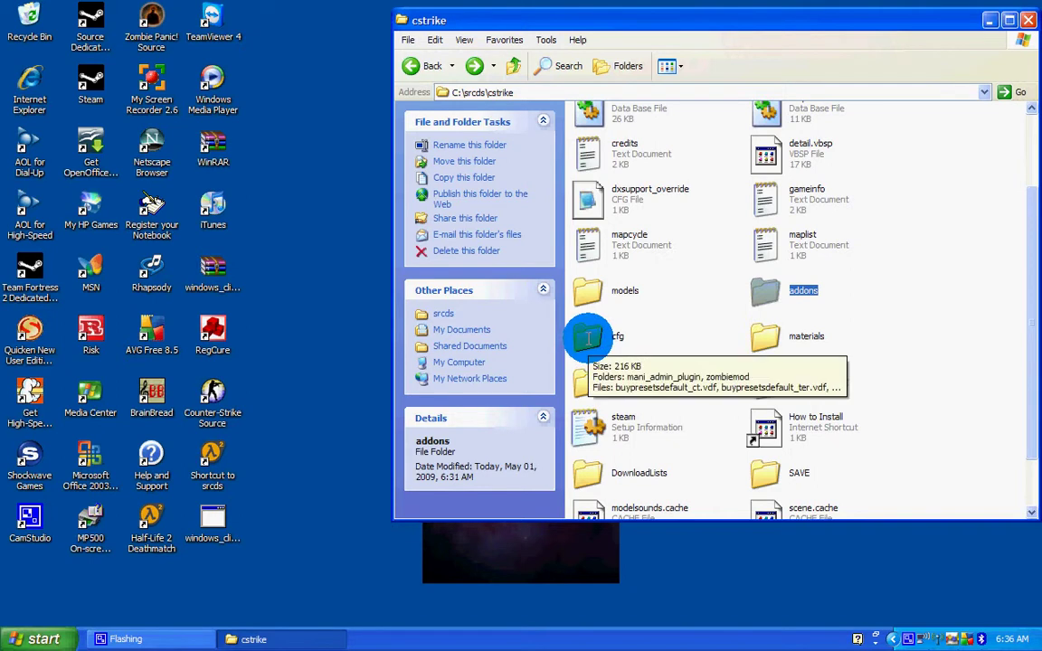
{"action": "double_click", "coordinate": [588, 337]}
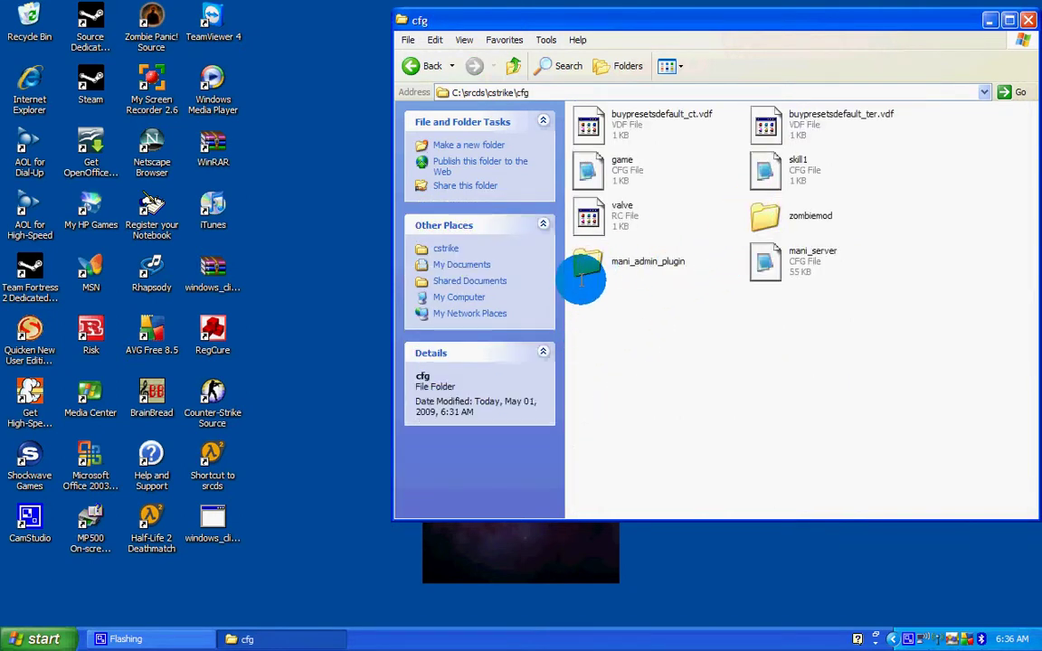
{"action": "double_click", "coordinate": [583, 263]}
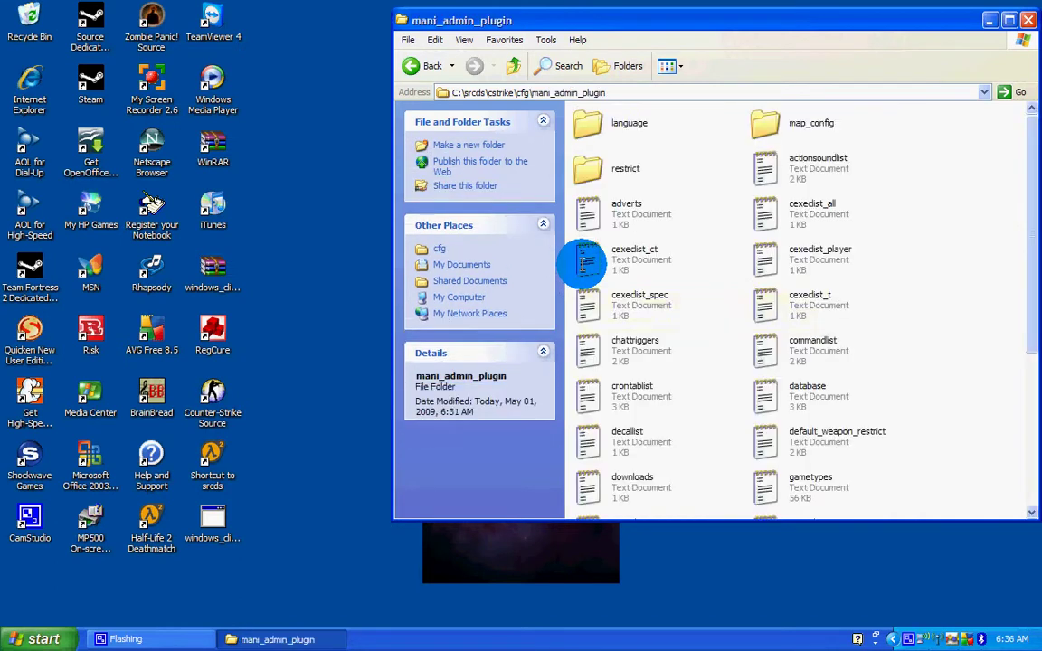
{"action": "right_click", "coordinate": [905, 236]}
{"action": "left_click", "coordinate": [767, 316]}
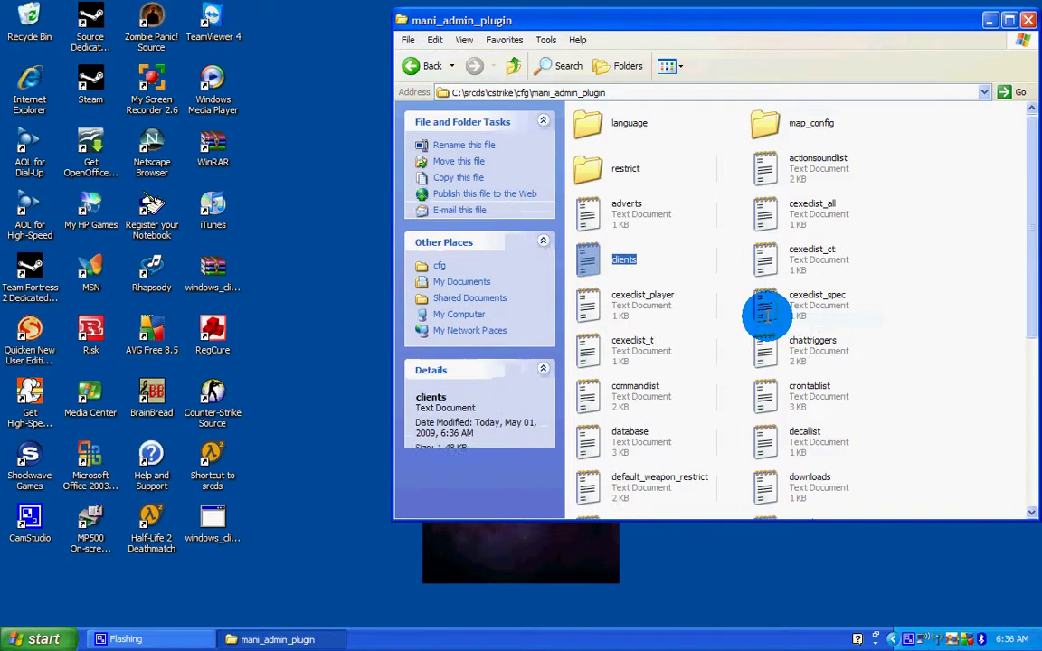
{"action": "left_click_drag", "start_coordinate": [673, 21], "coordinate": [509, 38]}
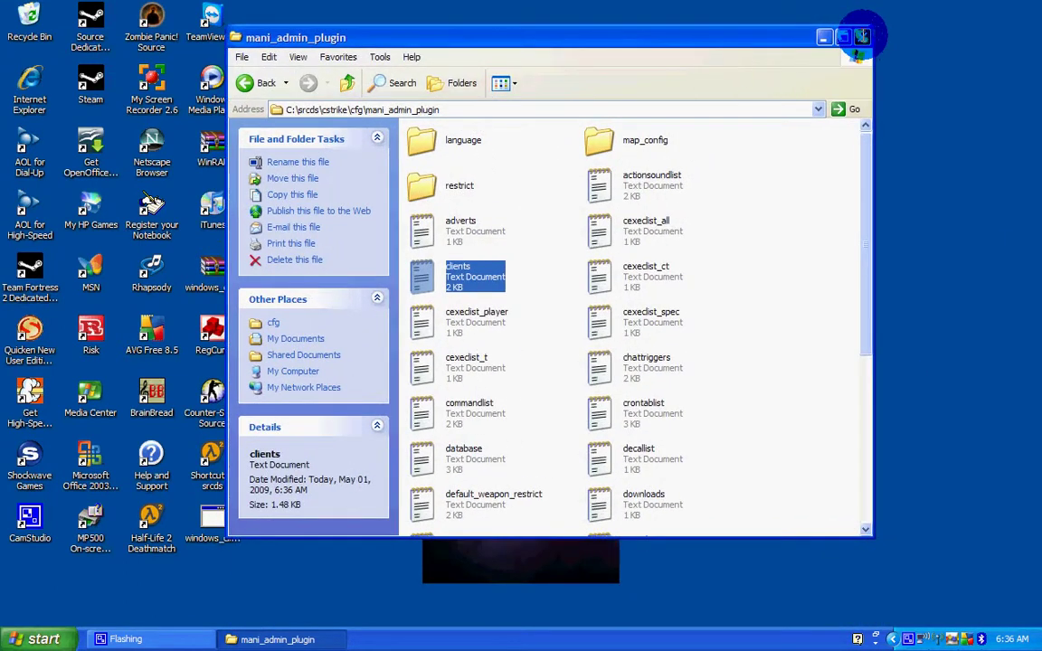
{"action": "left_click", "coordinate": [862, 37]}
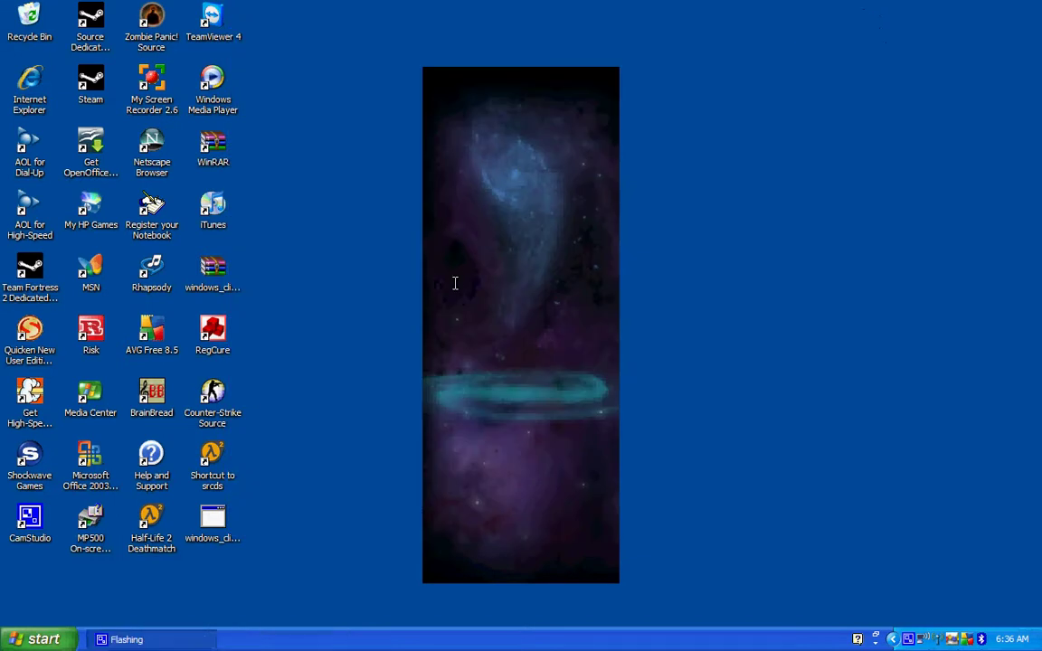